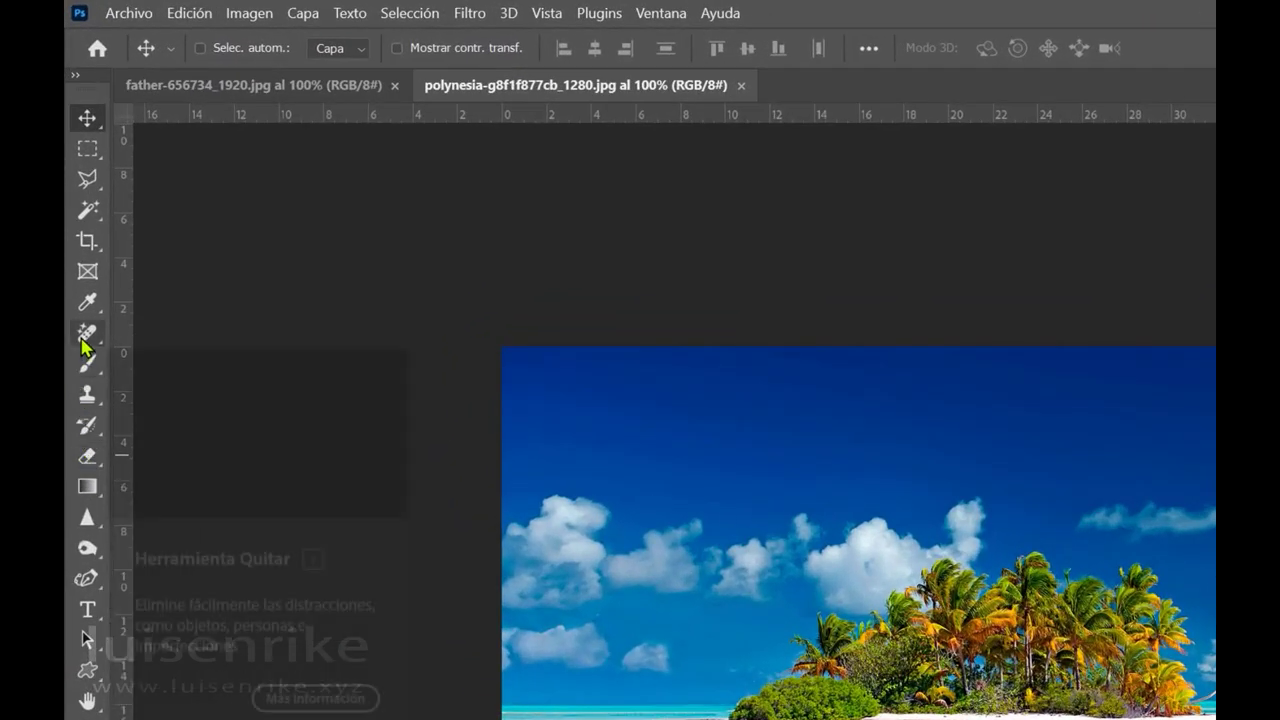
Choose the Remove tool and duplicate the Fondo layer so the retouching is done on a copy.
left_click(82, 340)
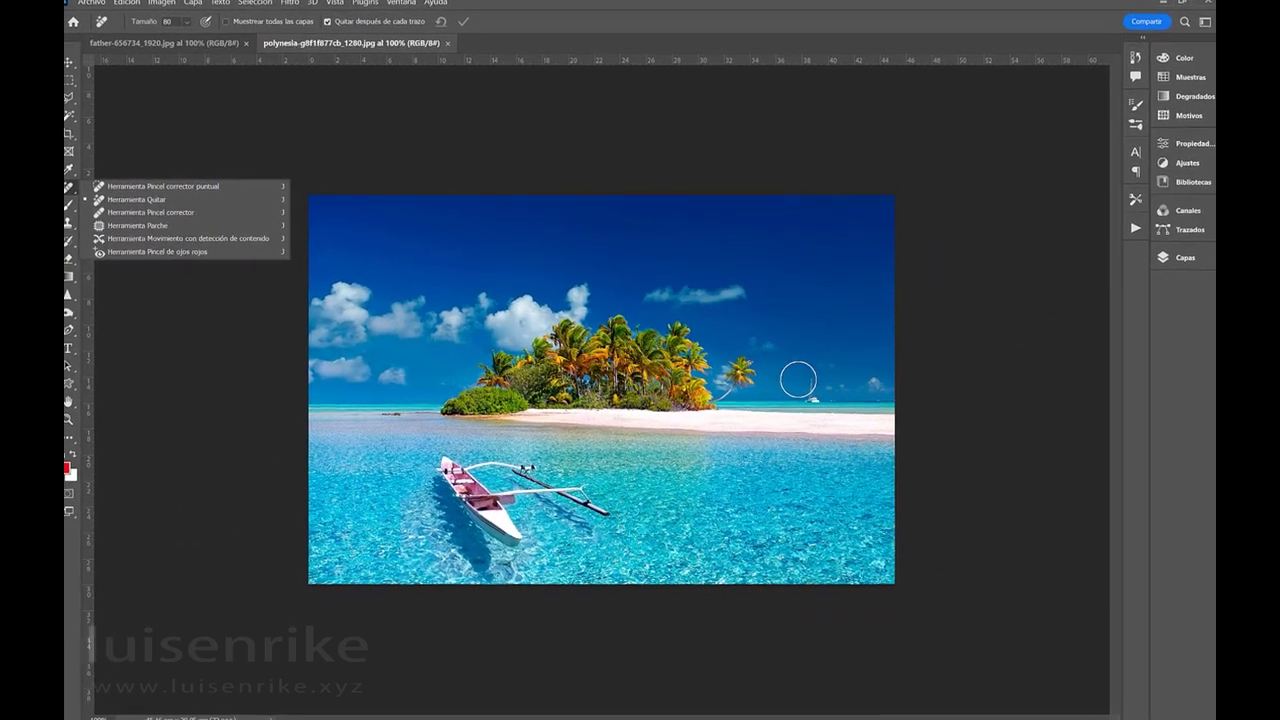
left_click(798, 380)
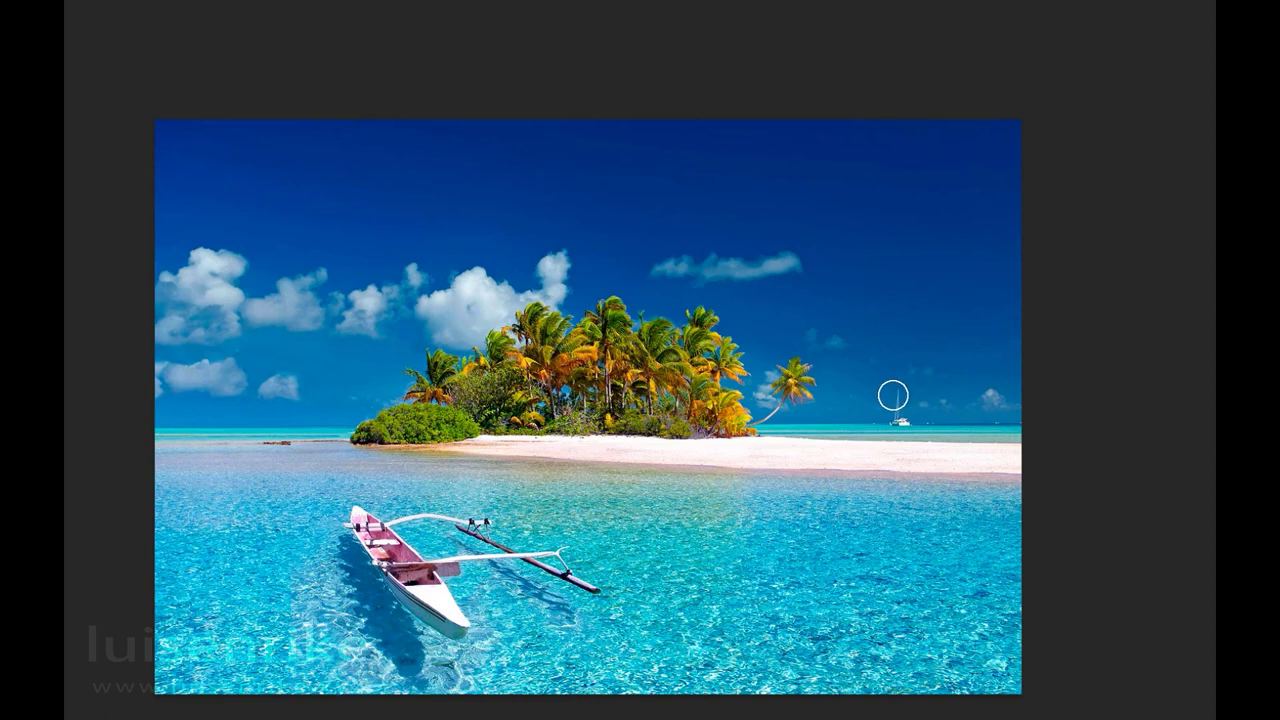
left_click_drag(891, 392, 902, 419)
key("F7")
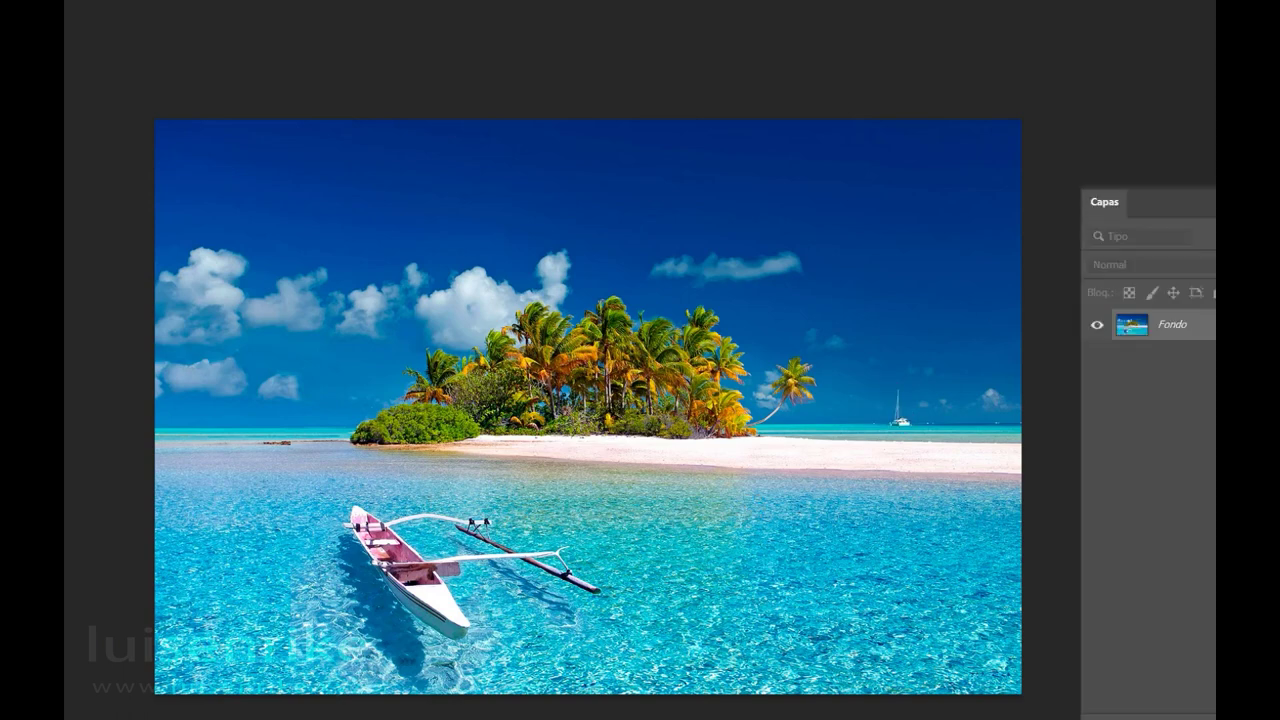
left_click_drag(1160, 324, 1172, 712)
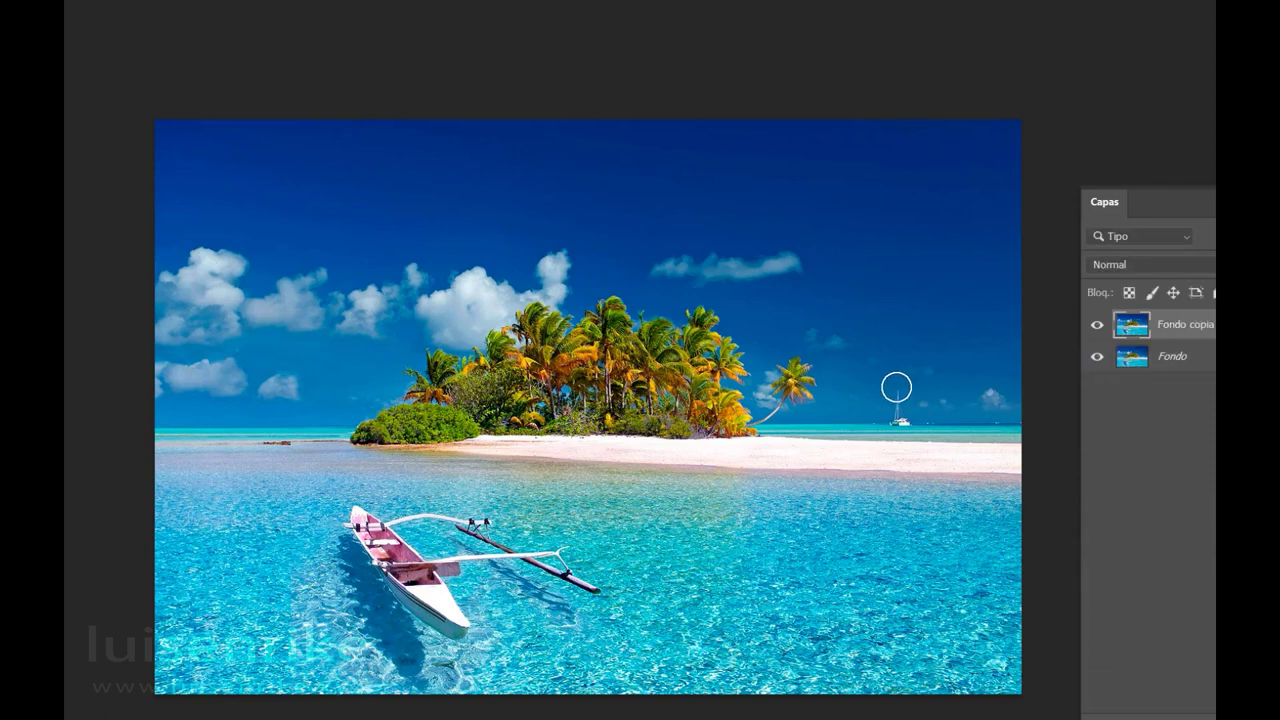
Remove the sailboat on the horizon and the leaning palm tree beside the island from the Fondo copia layer.
mouse_move(896, 386)
left_mouse_down()
mouse_move(889, 411)
mouse_move(902, 419)
left_mouse_up()
mouse_move(792, 374)
left_mouse_down()
mouse_move(780, 369)
mouse_move(806, 363)
mouse_move(760, 420)
left_mouse_up()
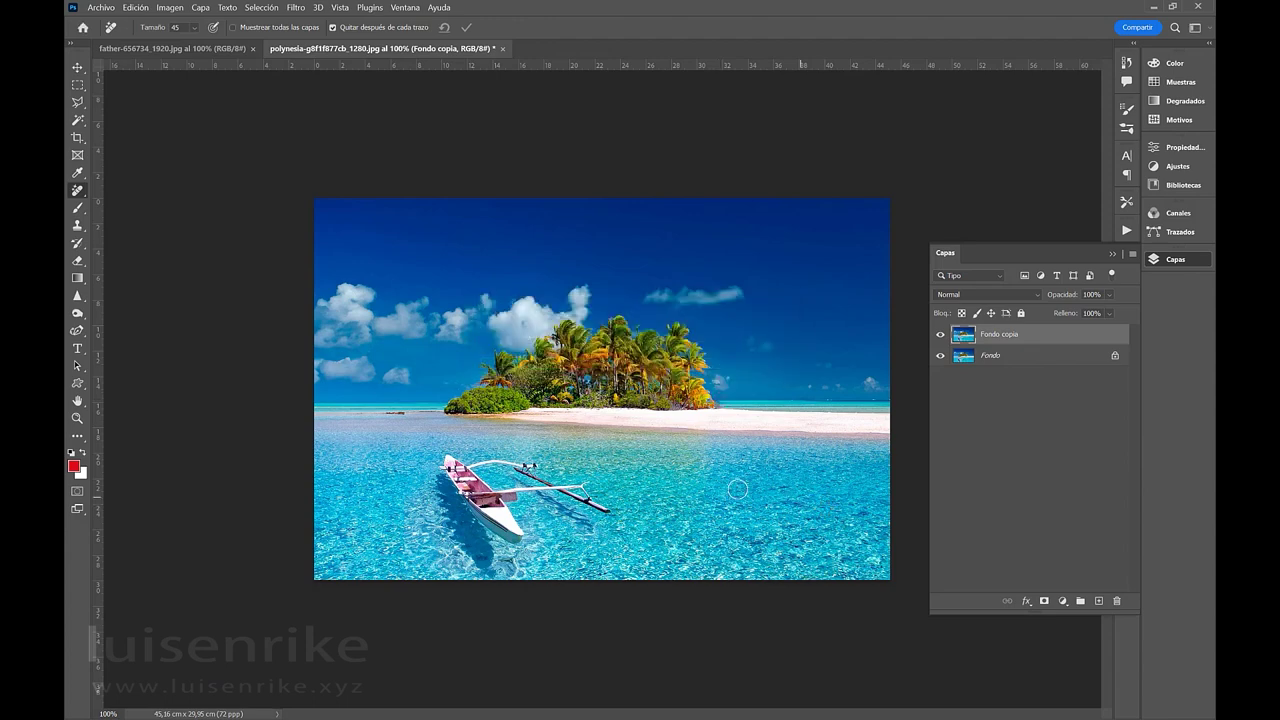
Compare the area of the removed palm with the original up close by switching Fondo copia off and on.
left_click(717, 393, "ctrl")
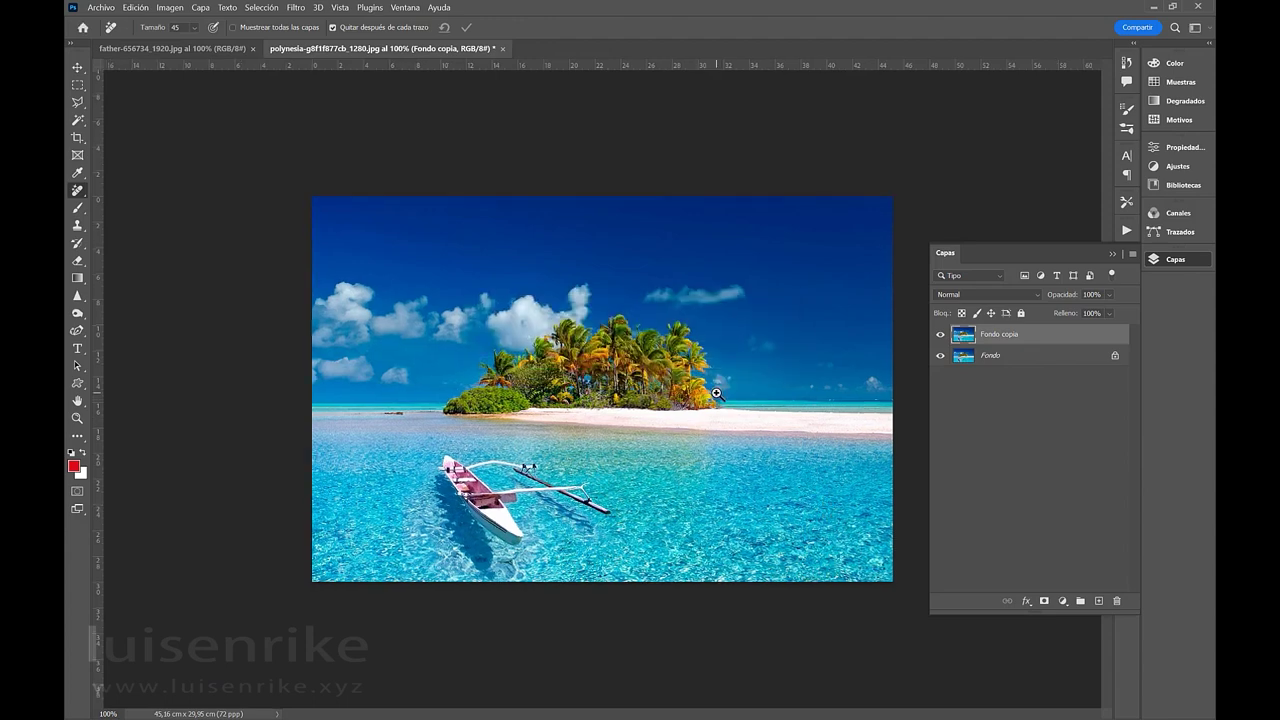
left_click(717, 393, "ctrl")
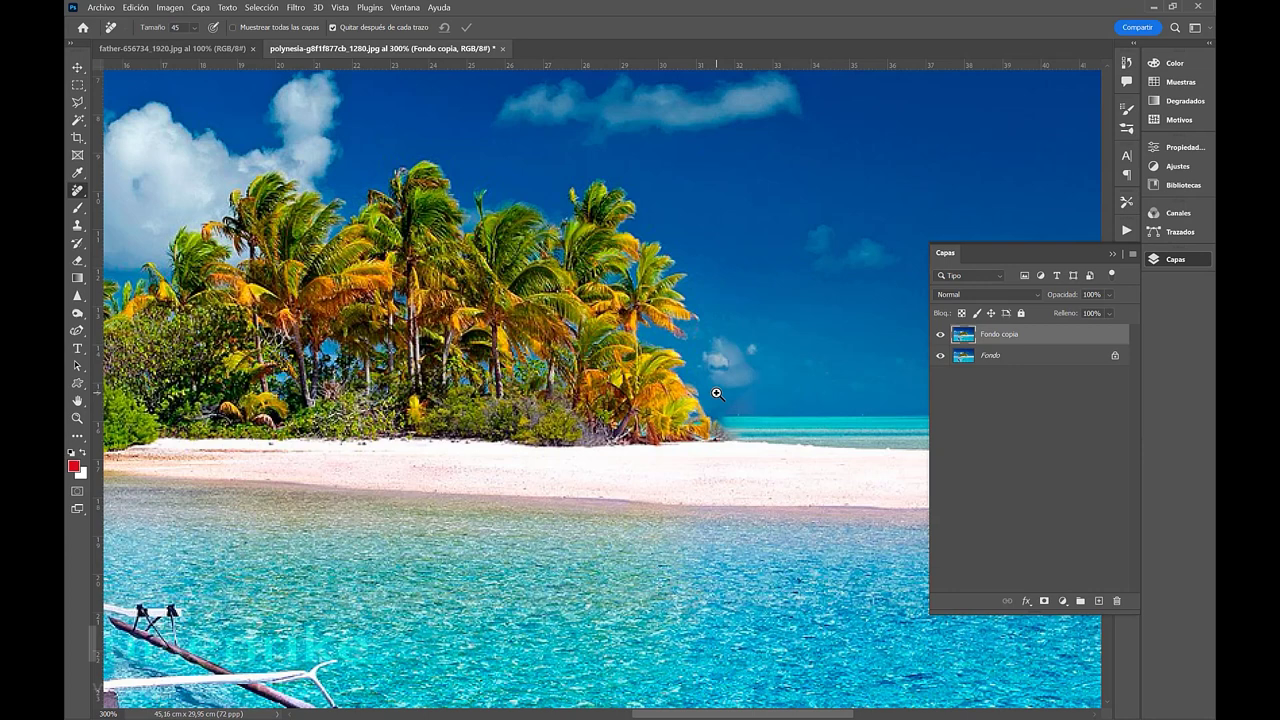
left_click(939, 343)
left_click(939, 343)
left_click(939, 343)
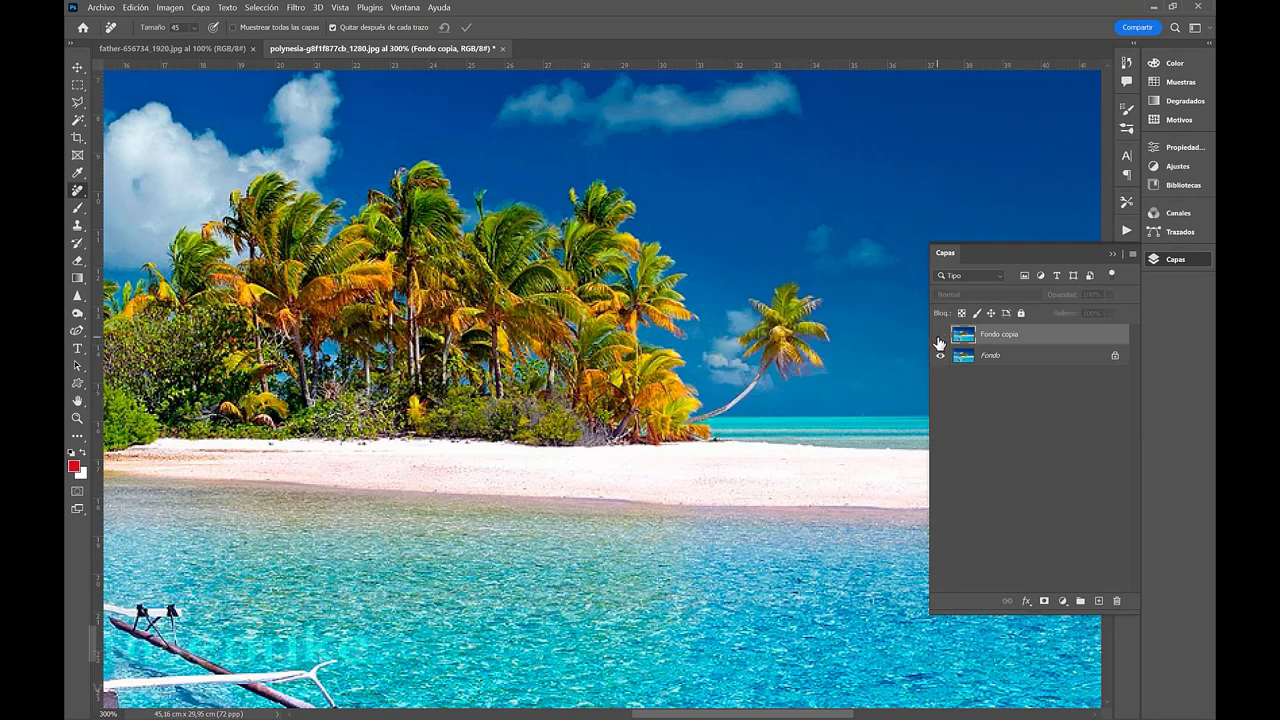
left_click(939, 343)
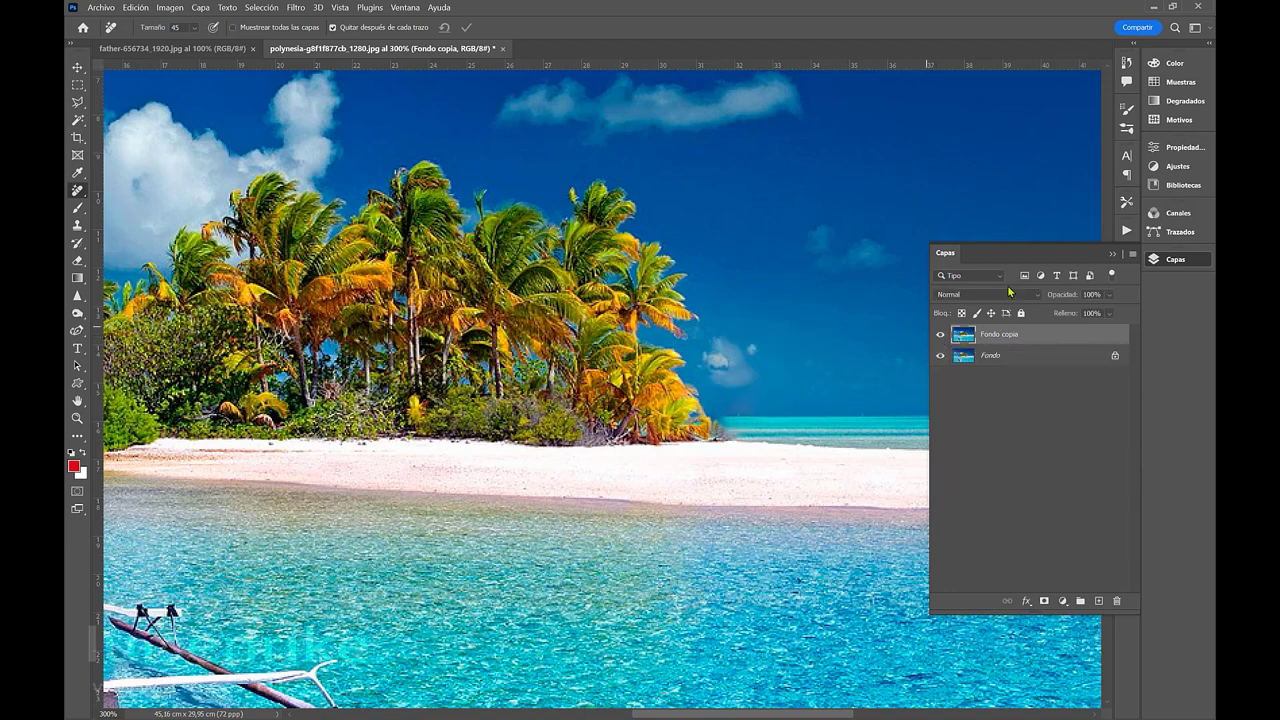
Uncover the horizon behind the layer list and compare the removed palm and sailboat areas by toggling Fondo copia's visibility.
left_click(955, 263)
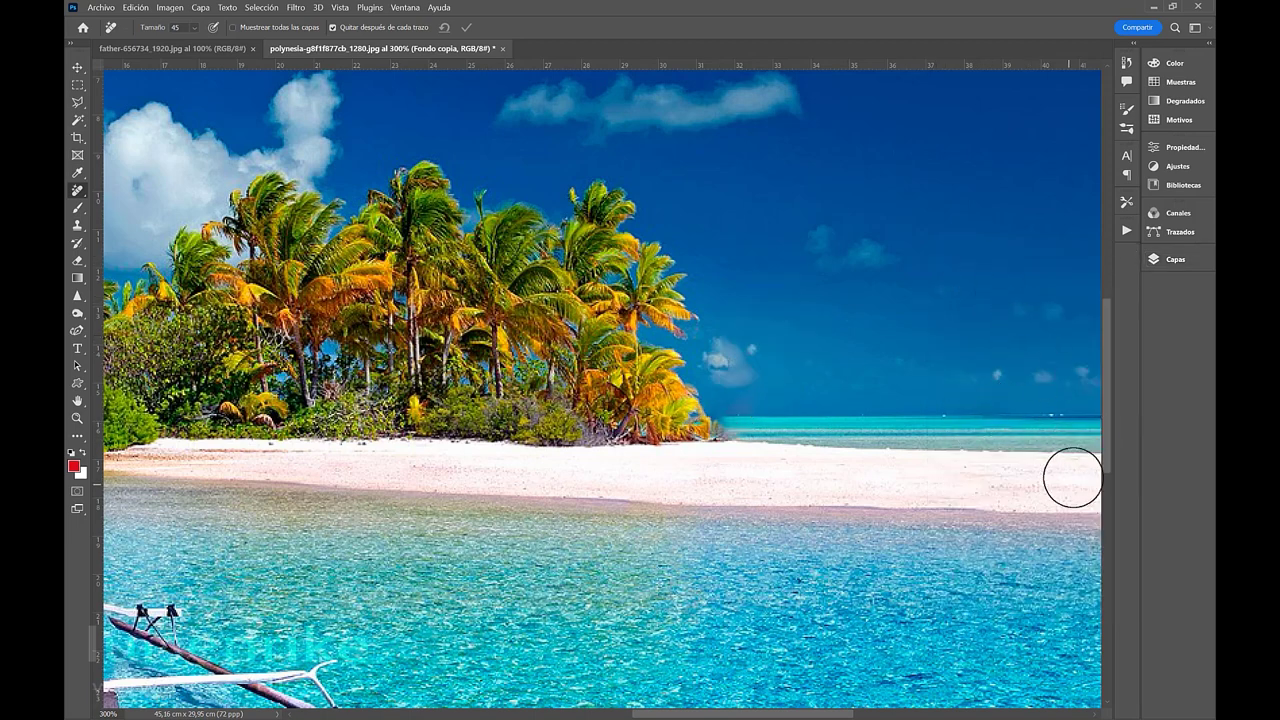
left_click(1168, 256)
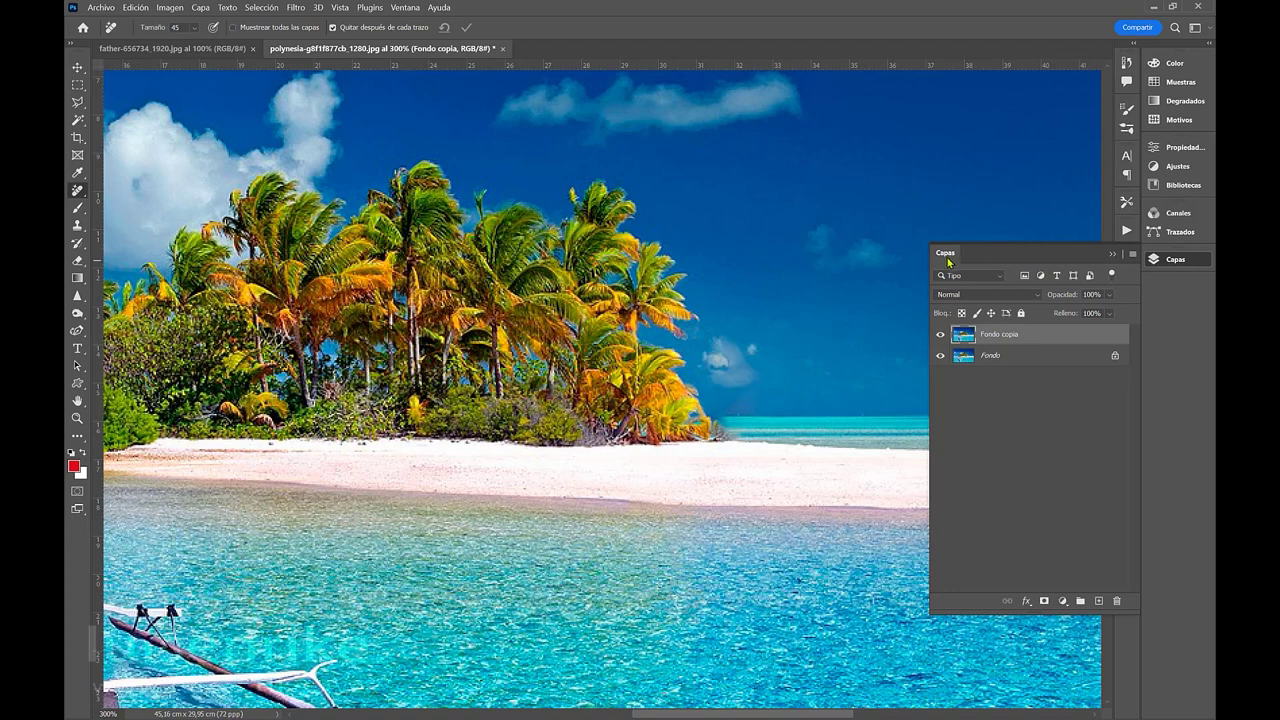
left_click_drag(948, 262, 505, 242)
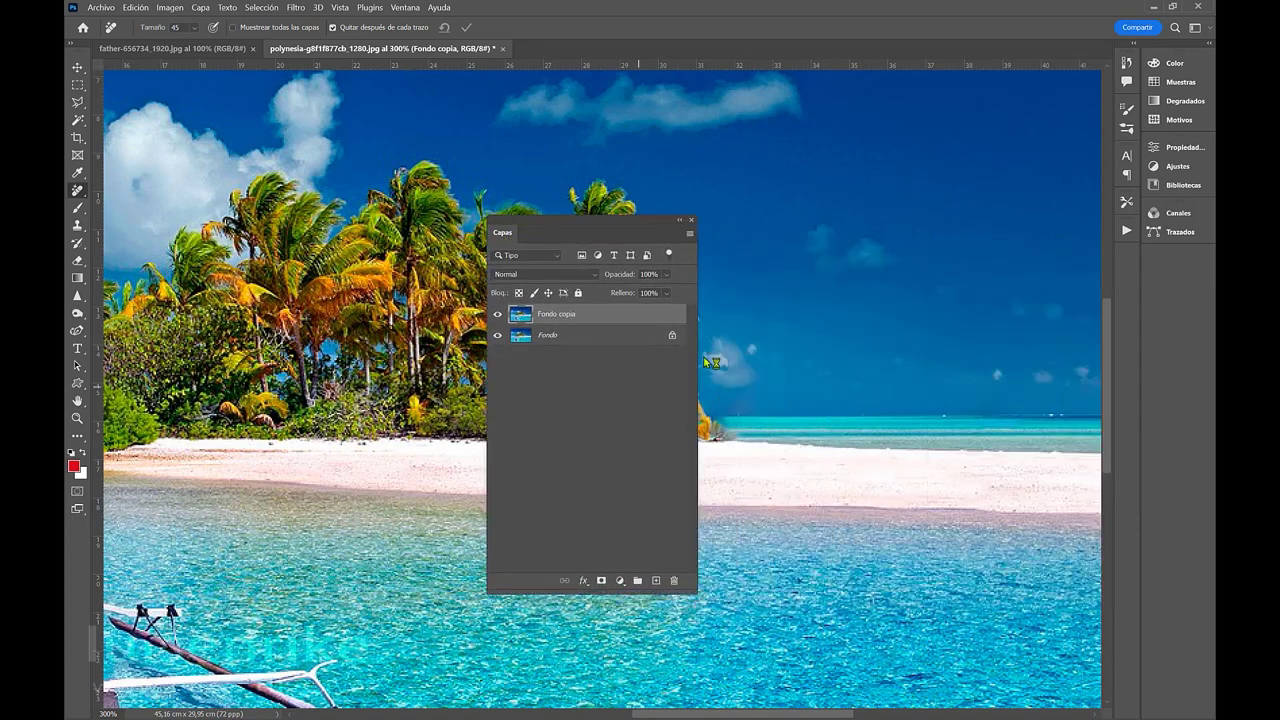
left_click(498, 315)
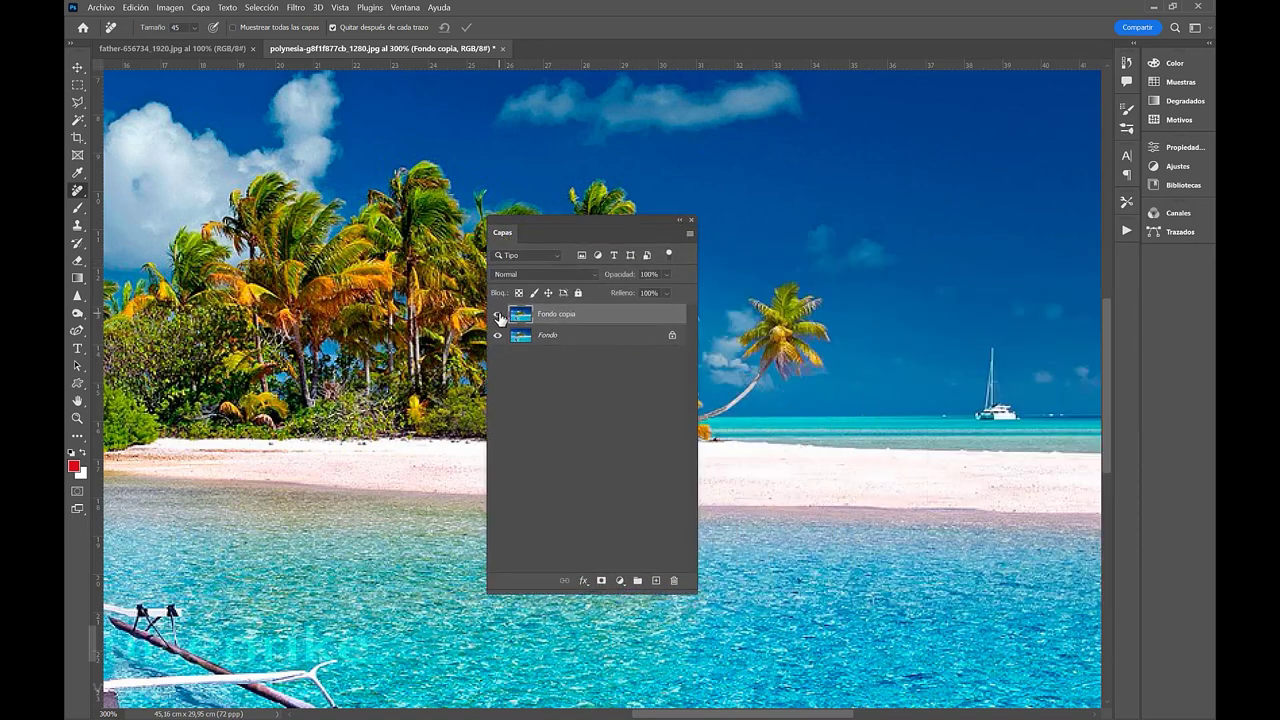
left_click(498, 315)
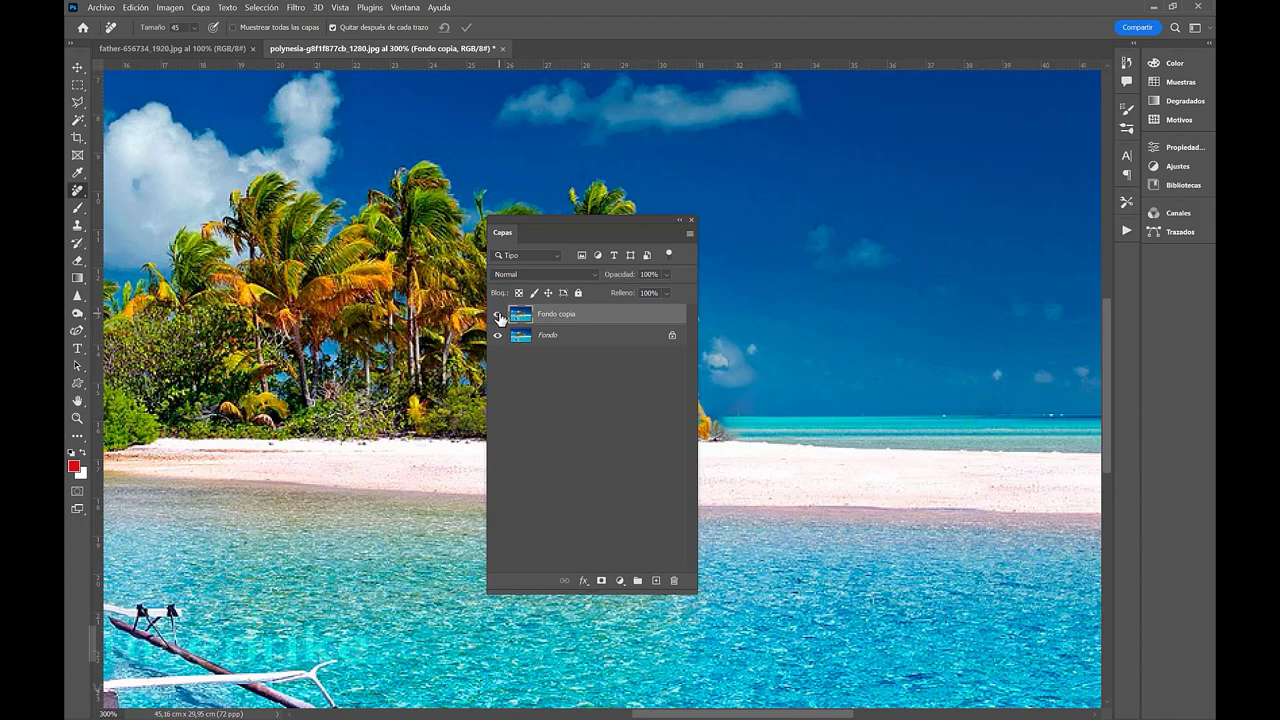
left_click(498, 315)
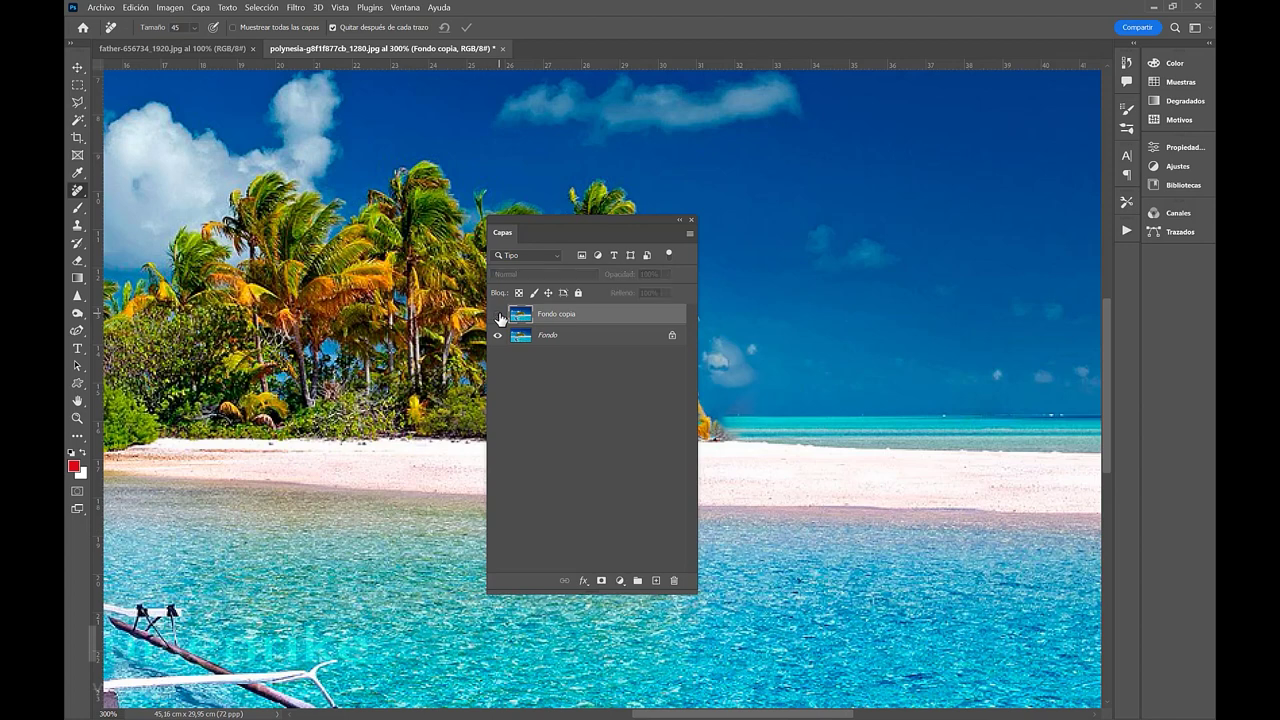
left_click(498, 315)
mouse_move(502, 233)
left_mouse_down()
mouse_move(1058, 276)
mouse_move(1164, 263)
left_mouse_up()
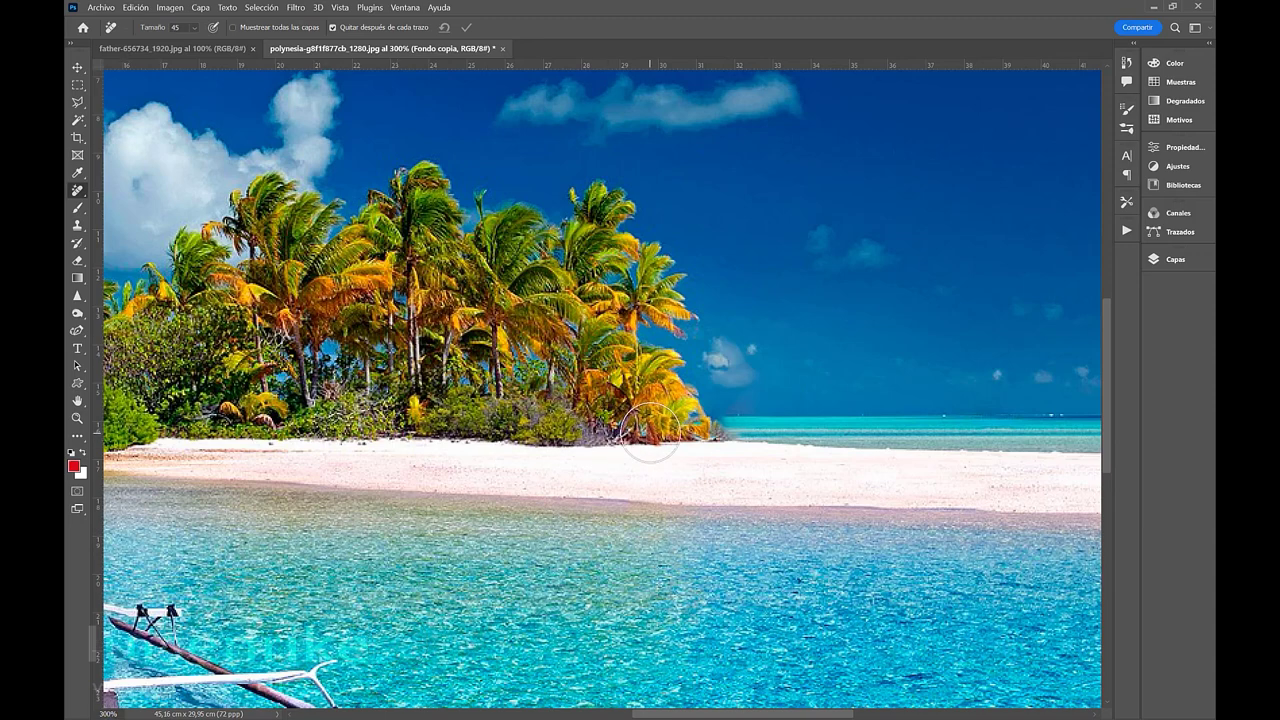
Remove the outrigger canoe and its shadow from the water, including the small remnant of the hull.
key("ctrl+1")
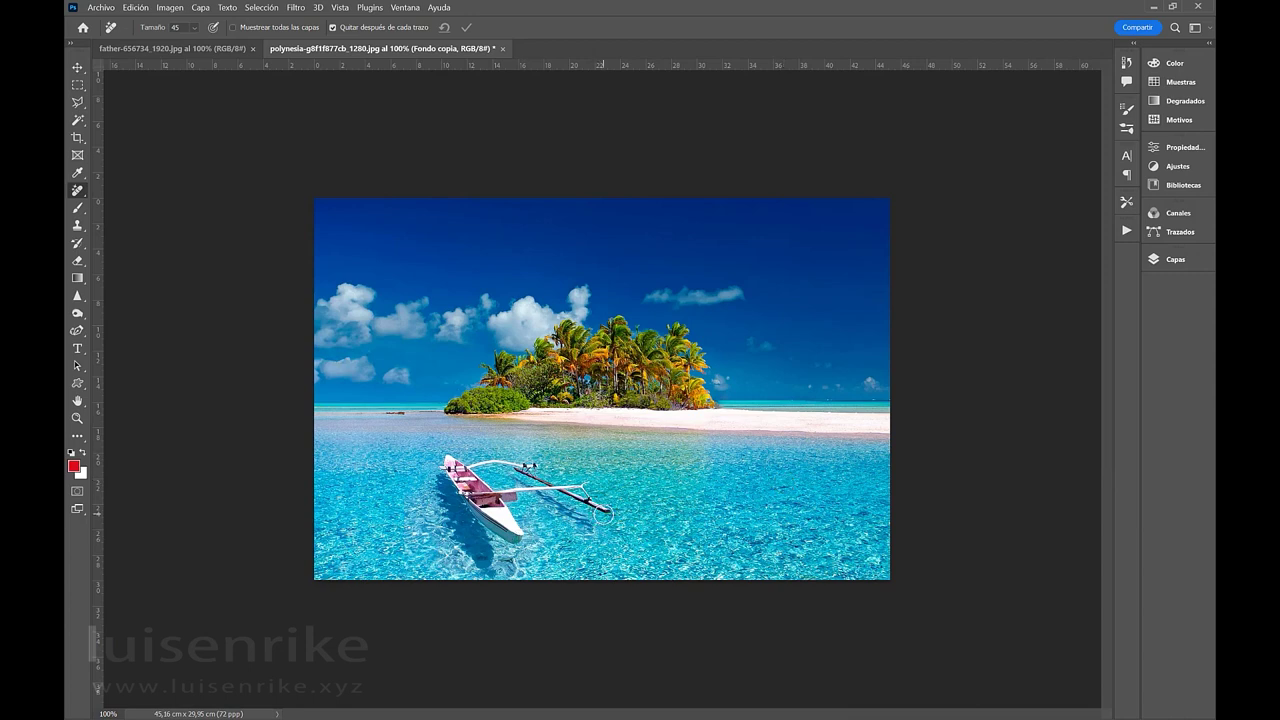
mouse_move(603, 514)
left_mouse_down()
mouse_move(564, 478)
mouse_move(469, 466)
mouse_move(503, 463)
mouse_move(583, 513)
mouse_move(490, 492)
mouse_move(525, 531)
mouse_move(494, 524)
mouse_move(446, 462)
mouse_move(496, 532)
mouse_move(485, 563)
mouse_move(450, 528)
mouse_move(435, 474)
mouse_move(477, 545)
mouse_move(467, 533)
mouse_move(488, 543)
mouse_move(468, 517)
mouse_move(520, 494)
left_mouse_up()
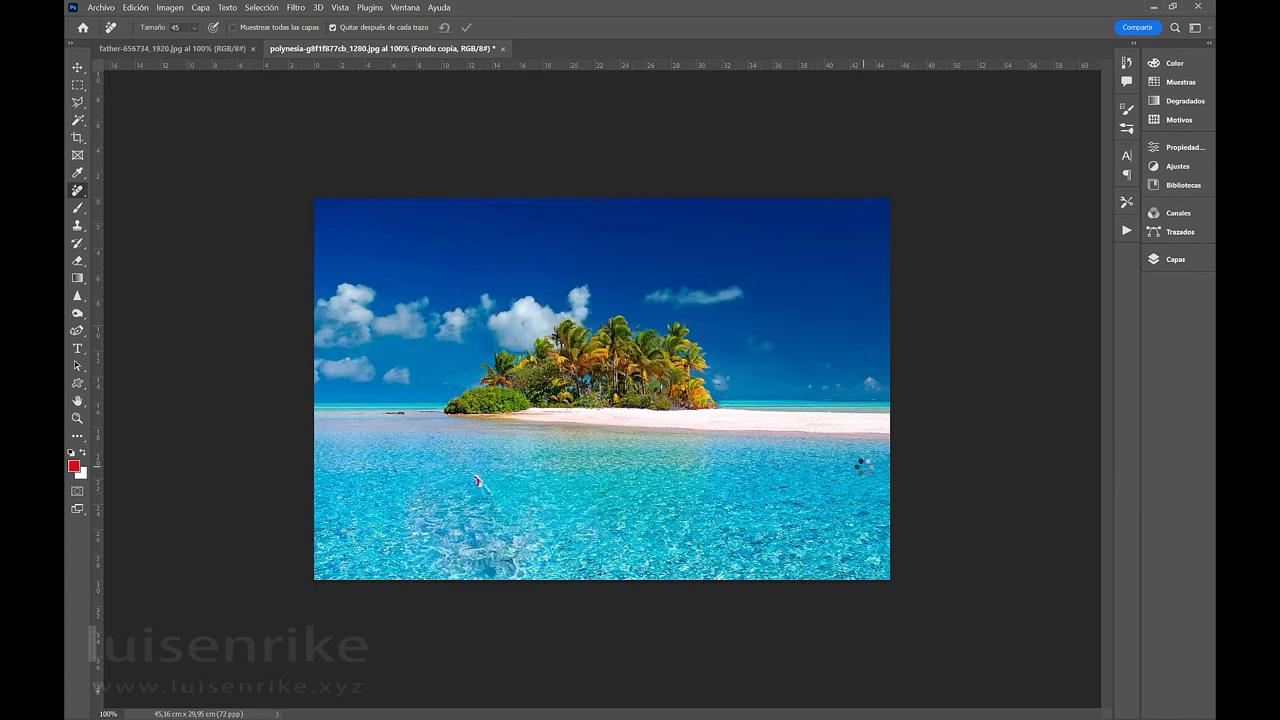
mouse_move(457, 470)
left_mouse_down()
mouse_move(488, 494)
mouse_move(476, 480)
left_mouse_up()
Inspect the water where the canoe was removed up close, toggling Fondo copia's visibility to compare with the original.
scroll(481, 456, "up", 1)
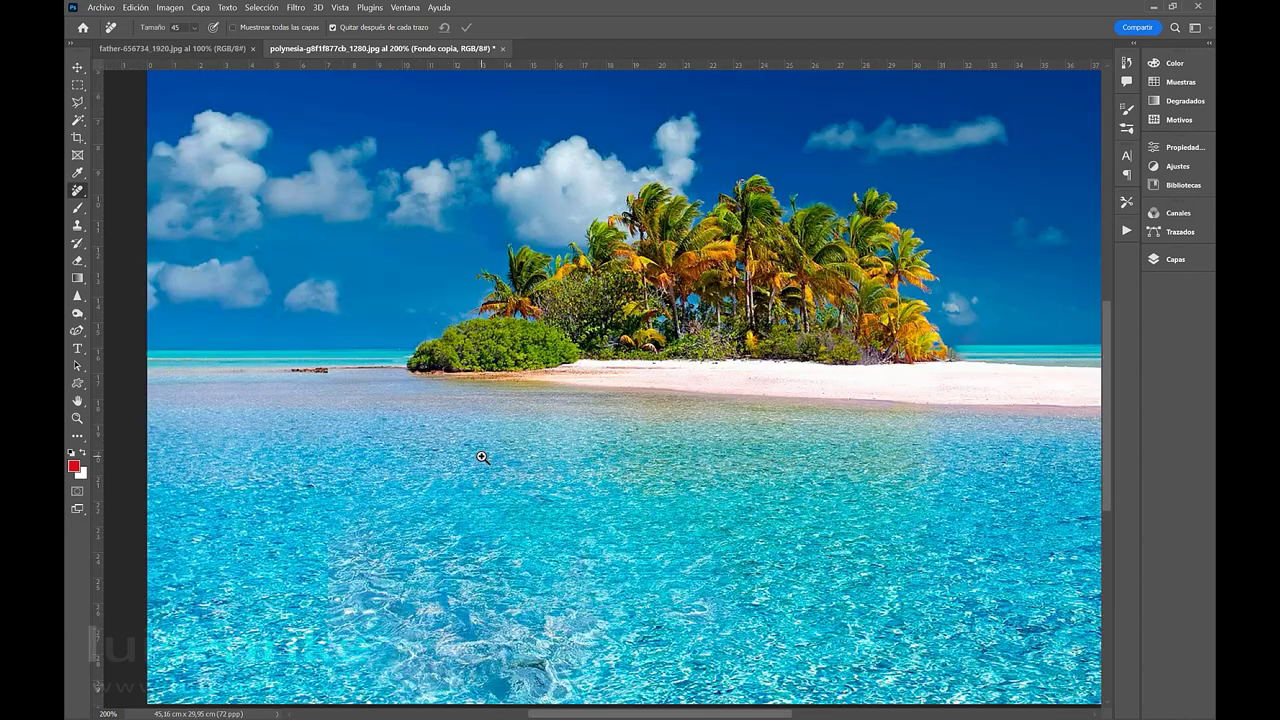
left_click_drag(733, 520, 733, 520)
left_click(1170, 262)
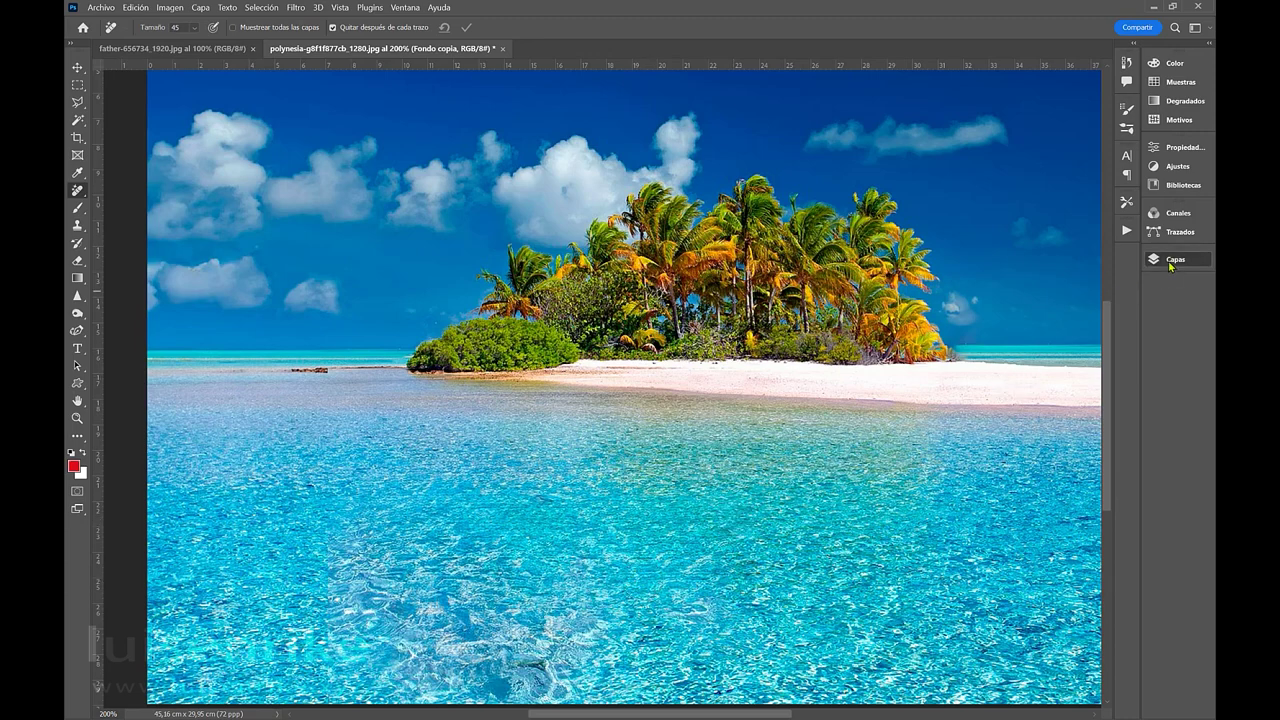
left_click(939, 336)
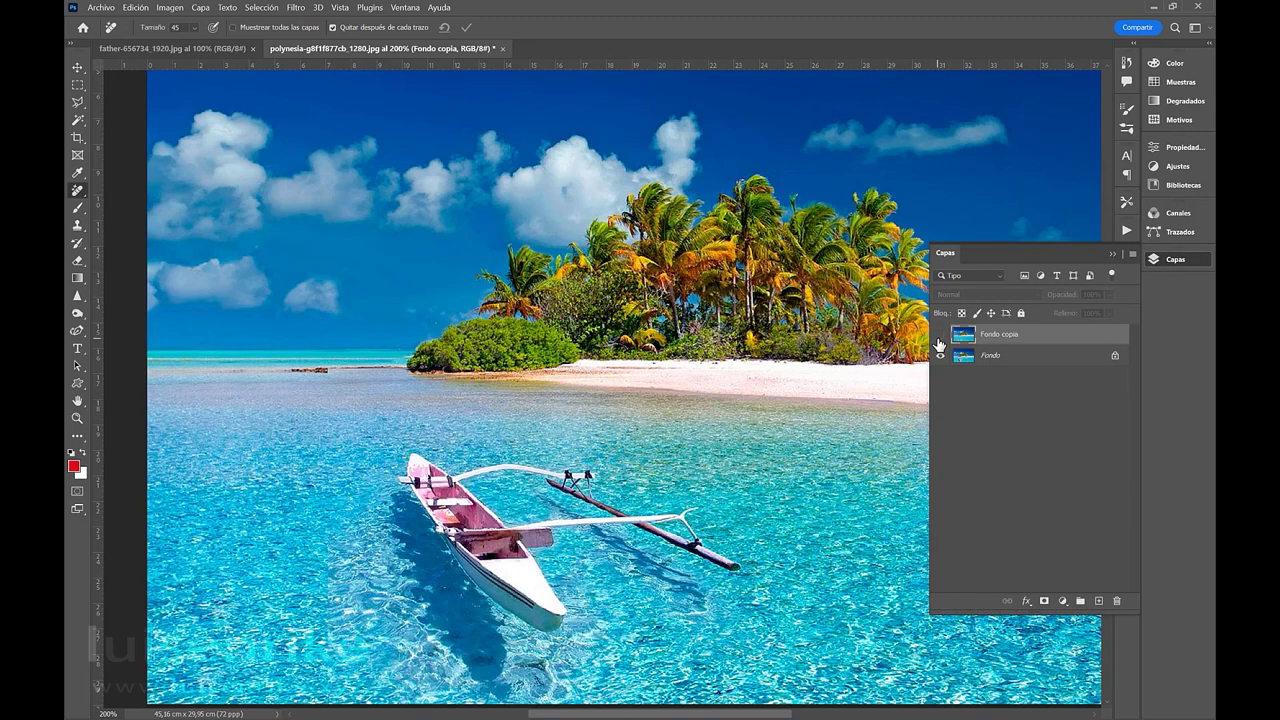
left_click(939, 340)
left_click(939, 340)
left_click(939, 340)
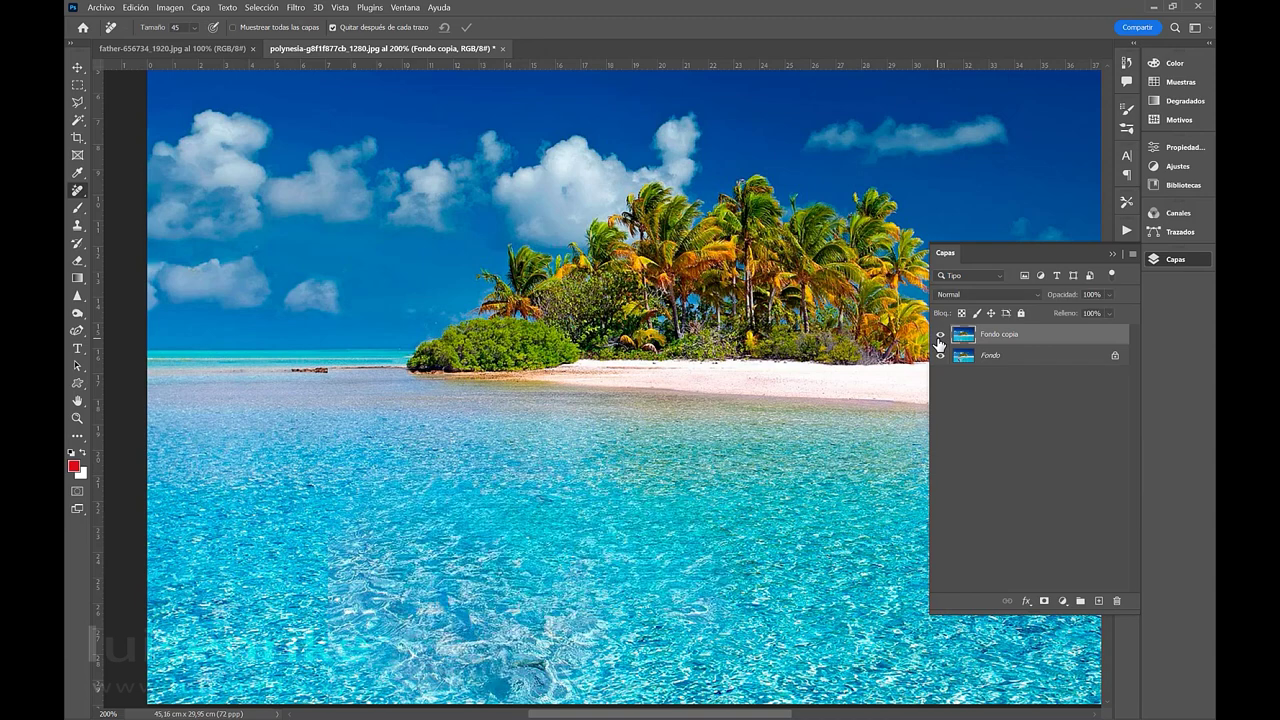
left_click(939, 340)
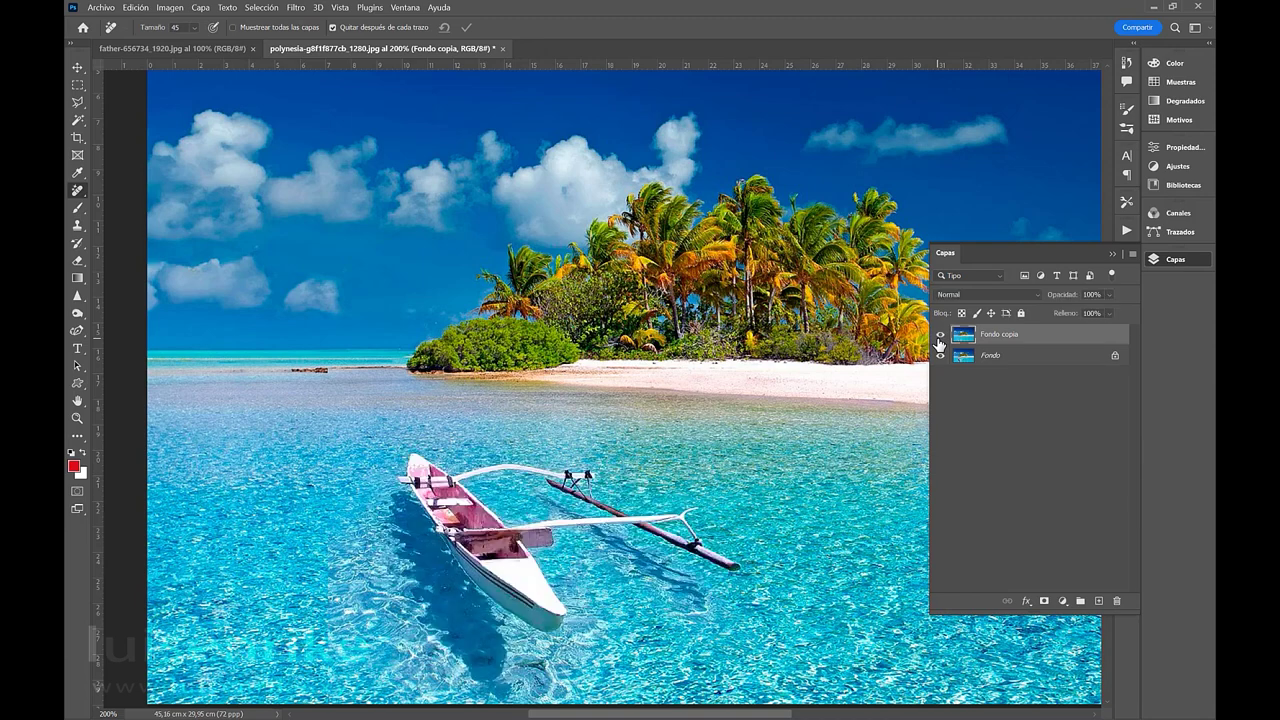
left_click(939, 340)
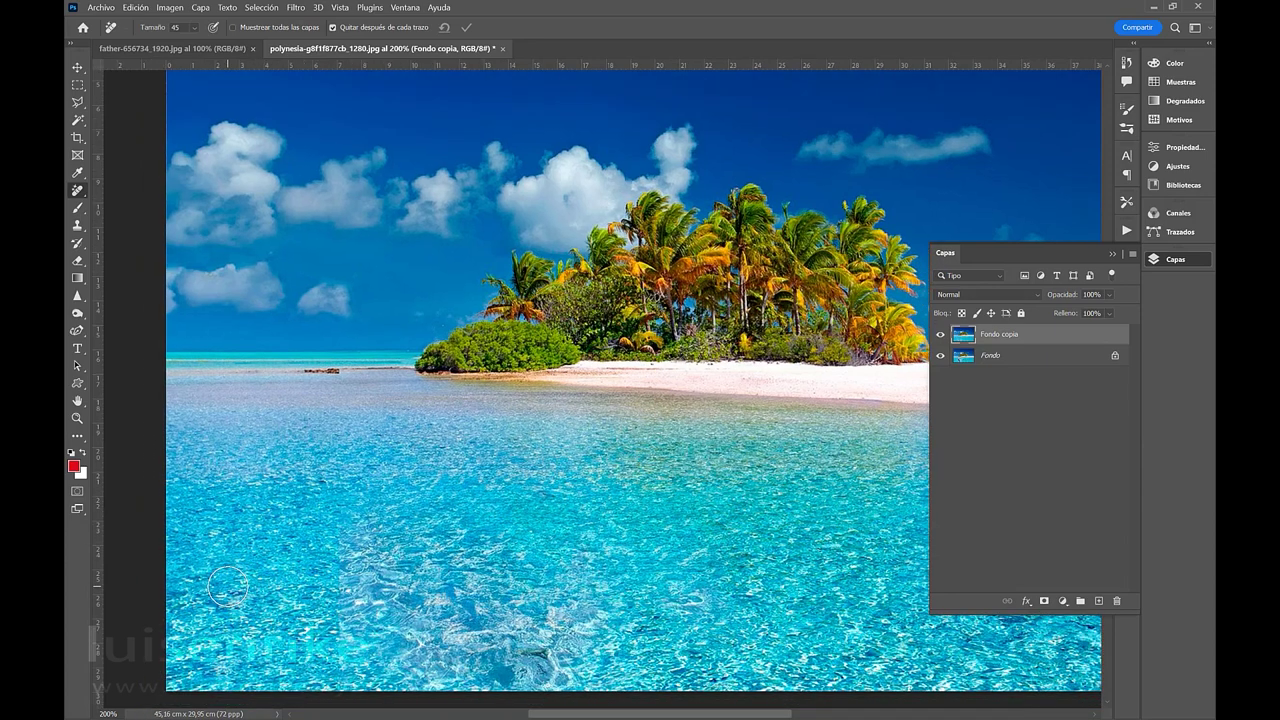
Compare the whole retouched image with the original at 100% by hiding and showing Fondo copia.
key("ctrl+1")
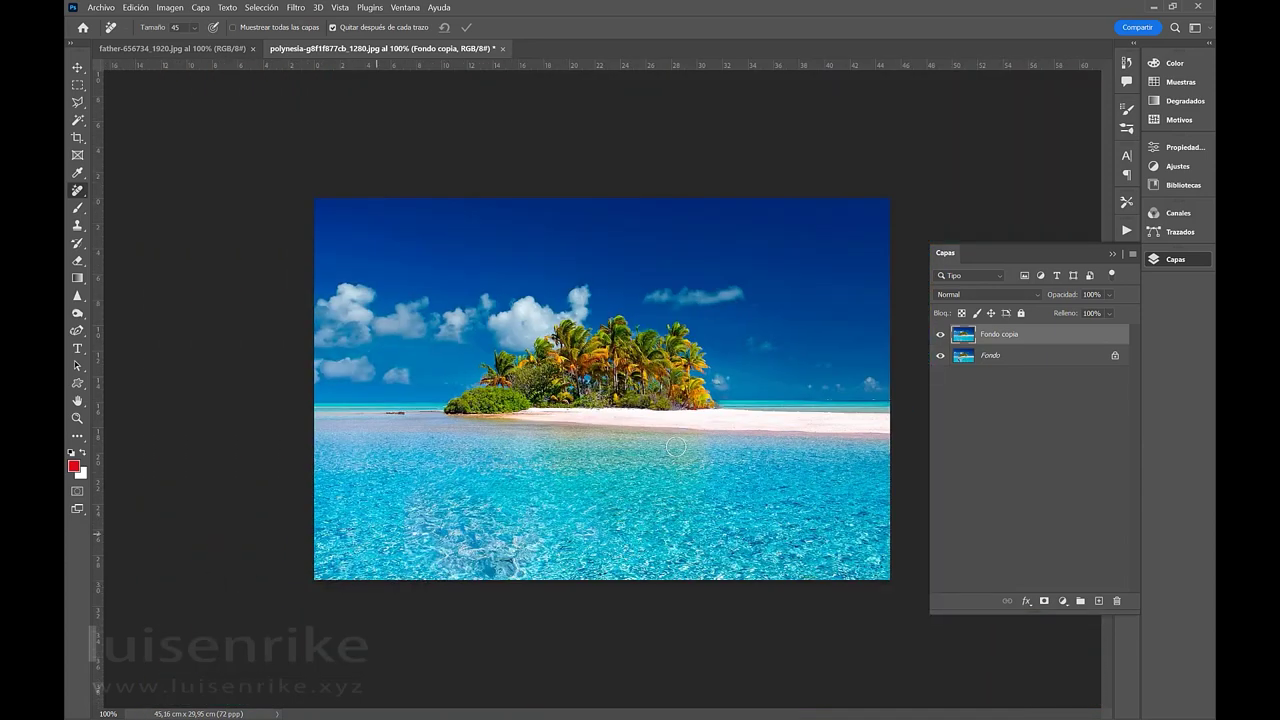
left_click(939, 337)
left_click(939, 337)
left_click(938, 338)
left_click(938, 338)
left_click(950, 260)
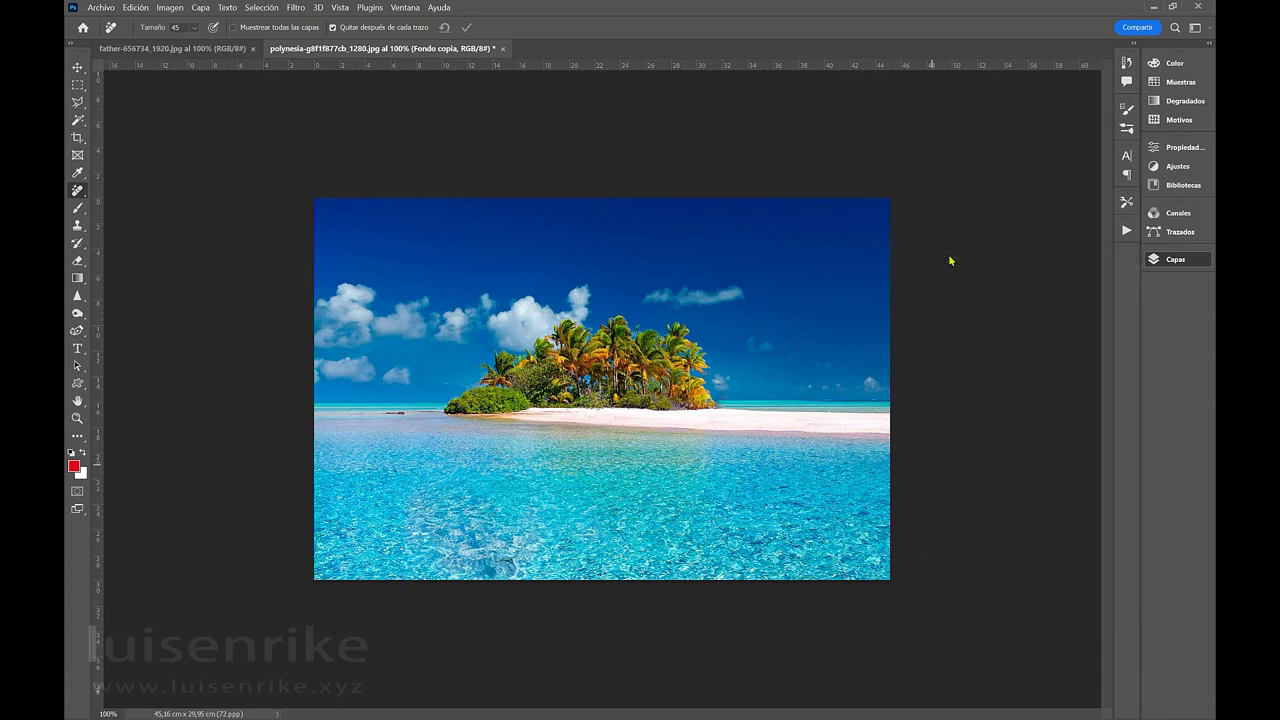
Show the adjustment presets and the layer list together as floating groups, one above the other beside the image.
left_click(1172, 168)
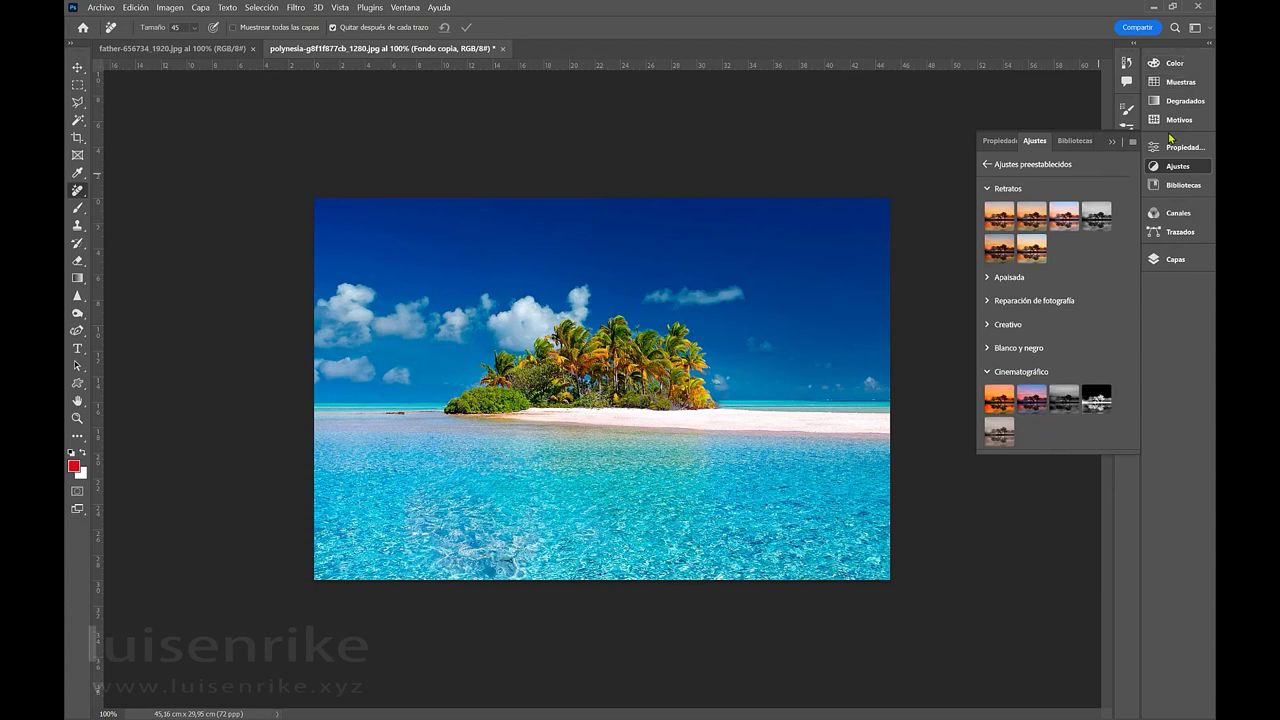
left_click(410, 8)
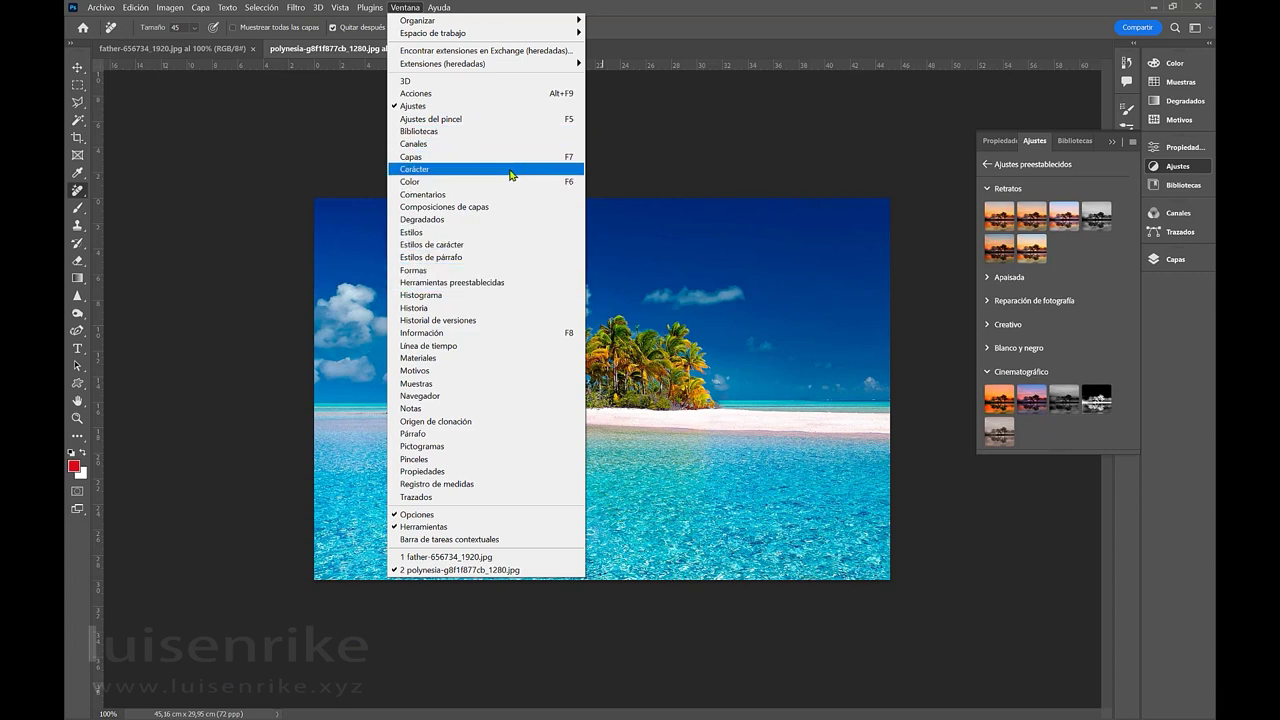
mouse_move(439, 8)
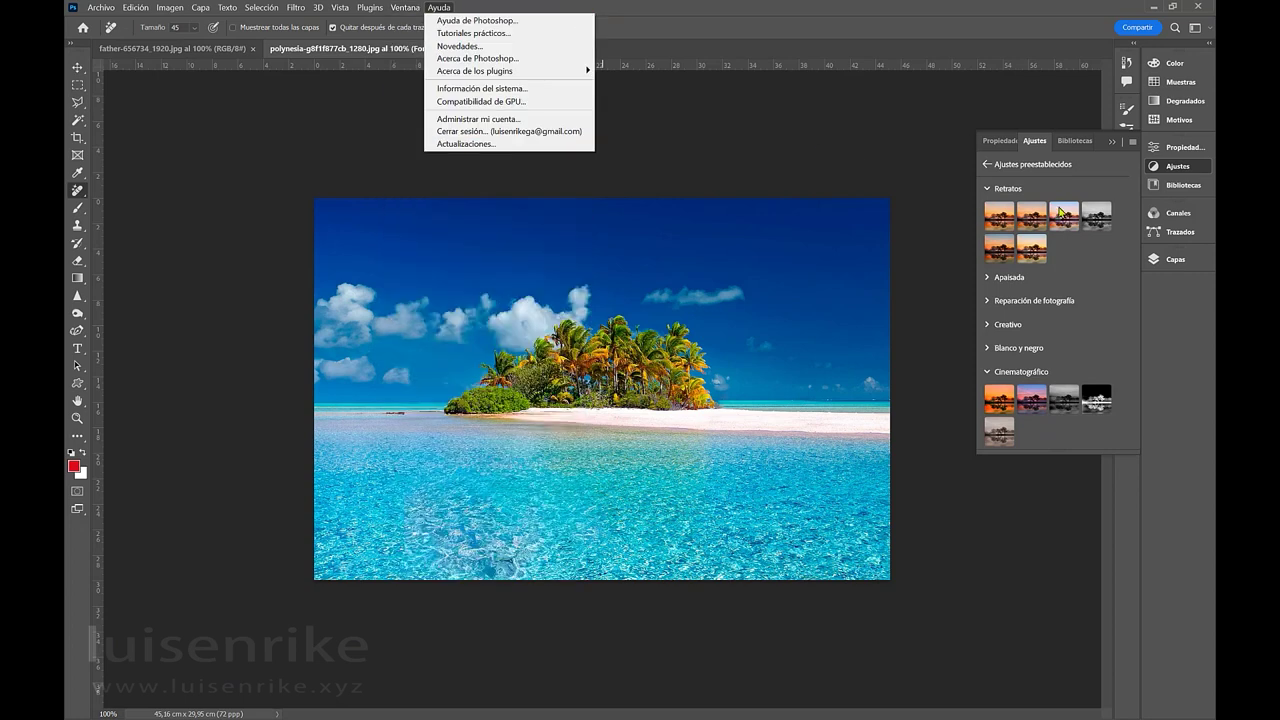
left_click(1035, 152)
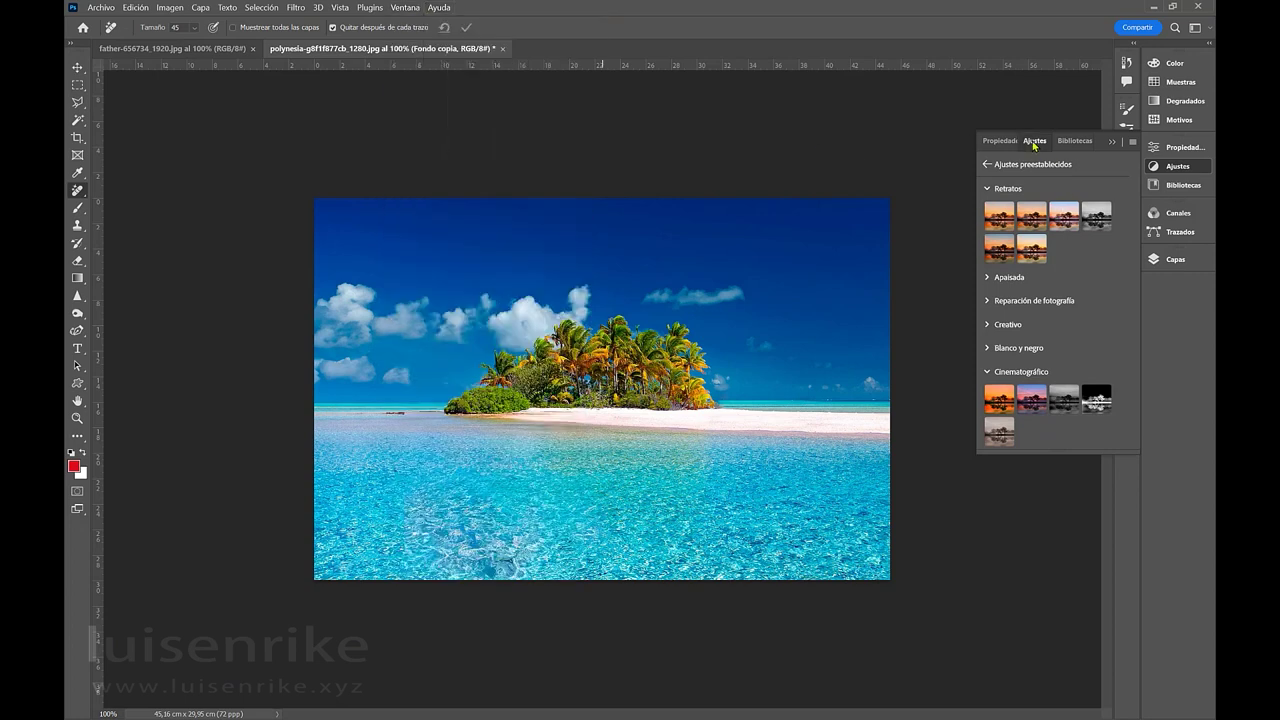
left_click(1168, 172)
left_click_drag(1031, 143, 918, 87)
left_click(1171, 242)
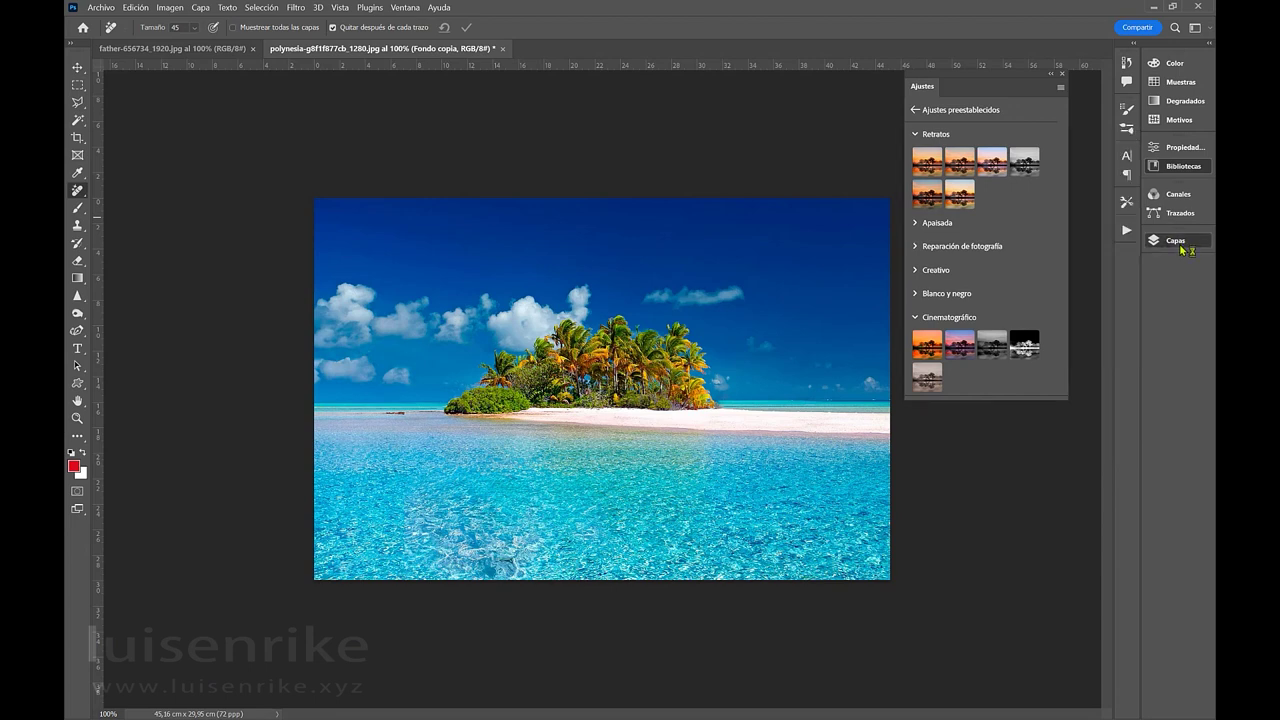
left_click_drag(1027, 244, 1006, 410)
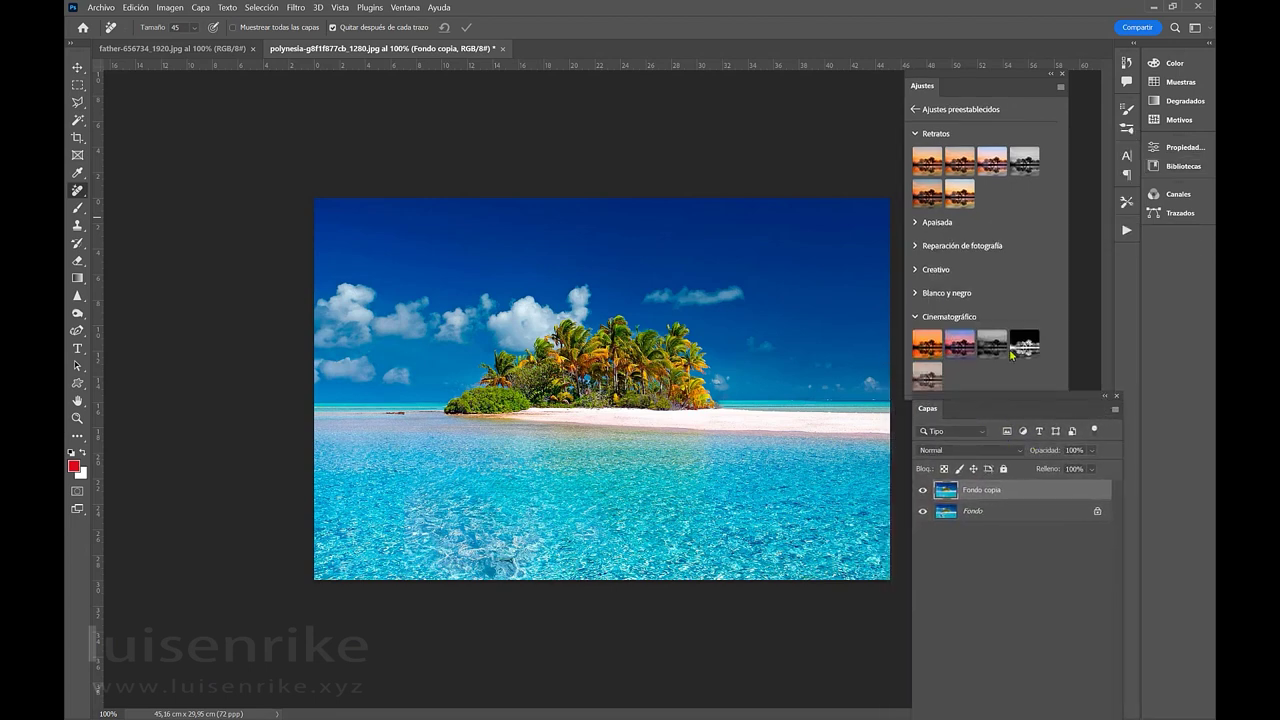
Apply the portrait adjustment preset Luz del sol twice above the Fondo copia layer.
left_click(933, 168)
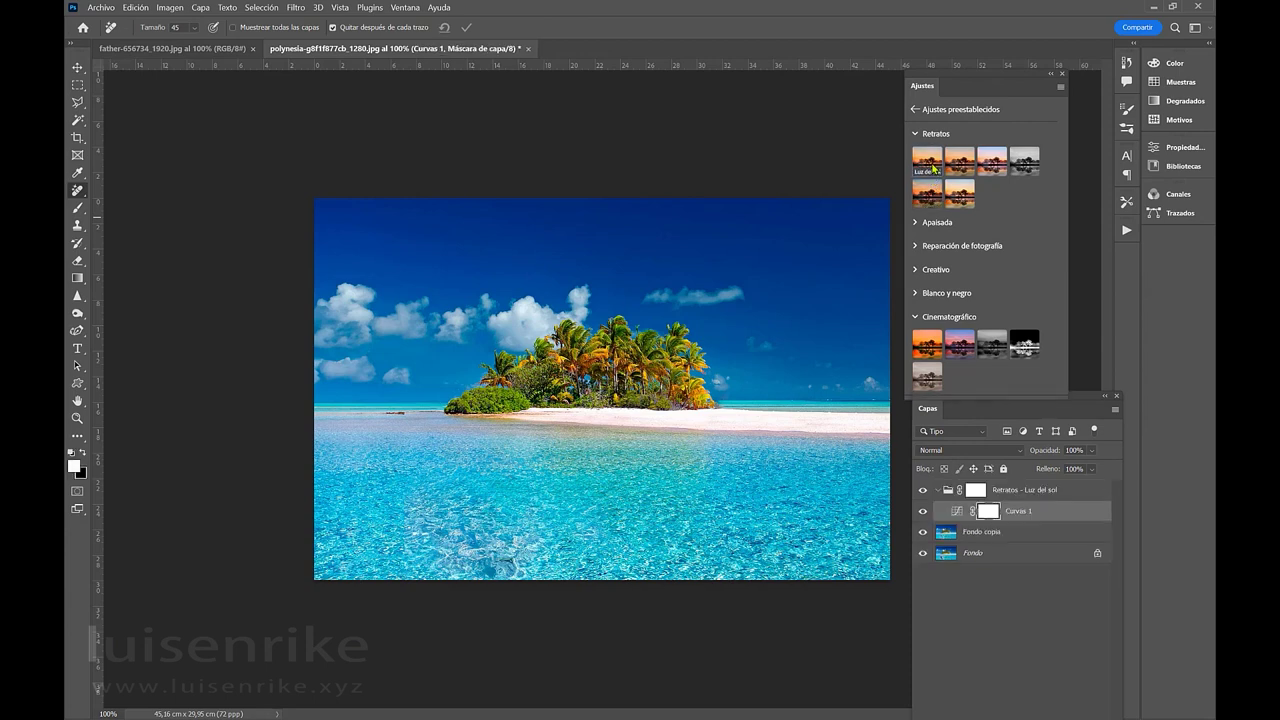
left_click(933, 168)
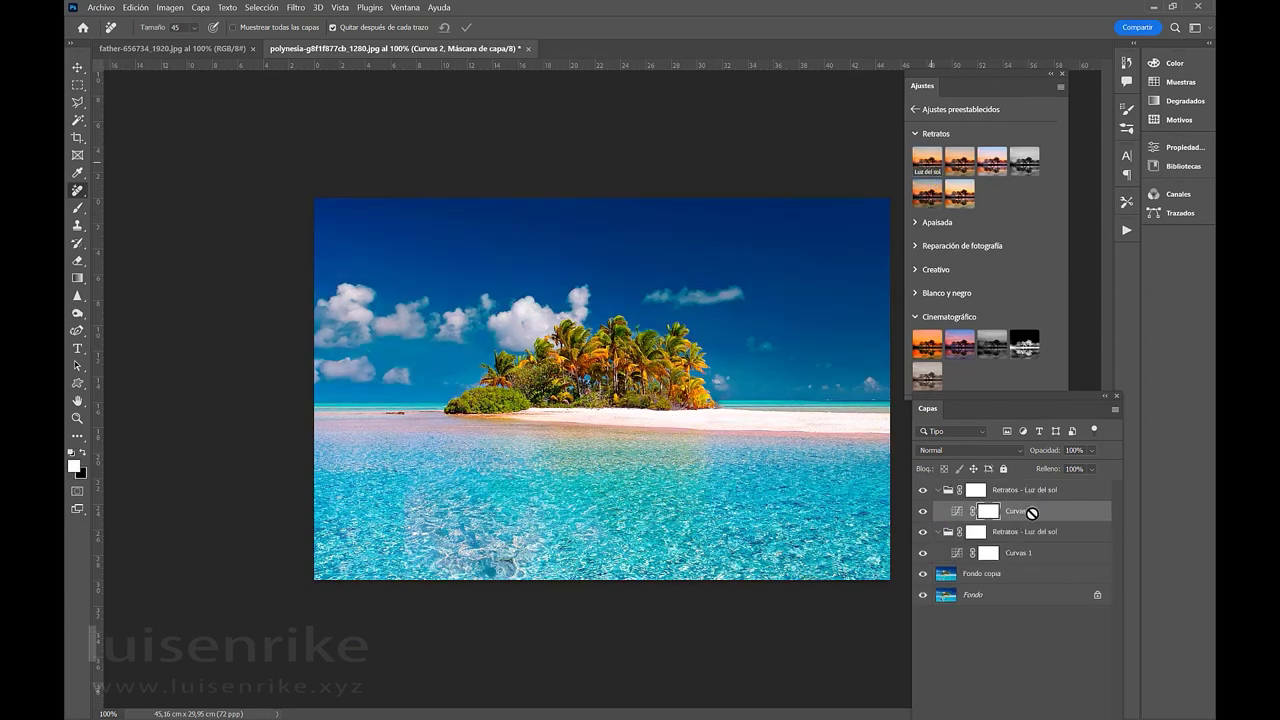
left_click_drag(1031, 513, 1008, 562)
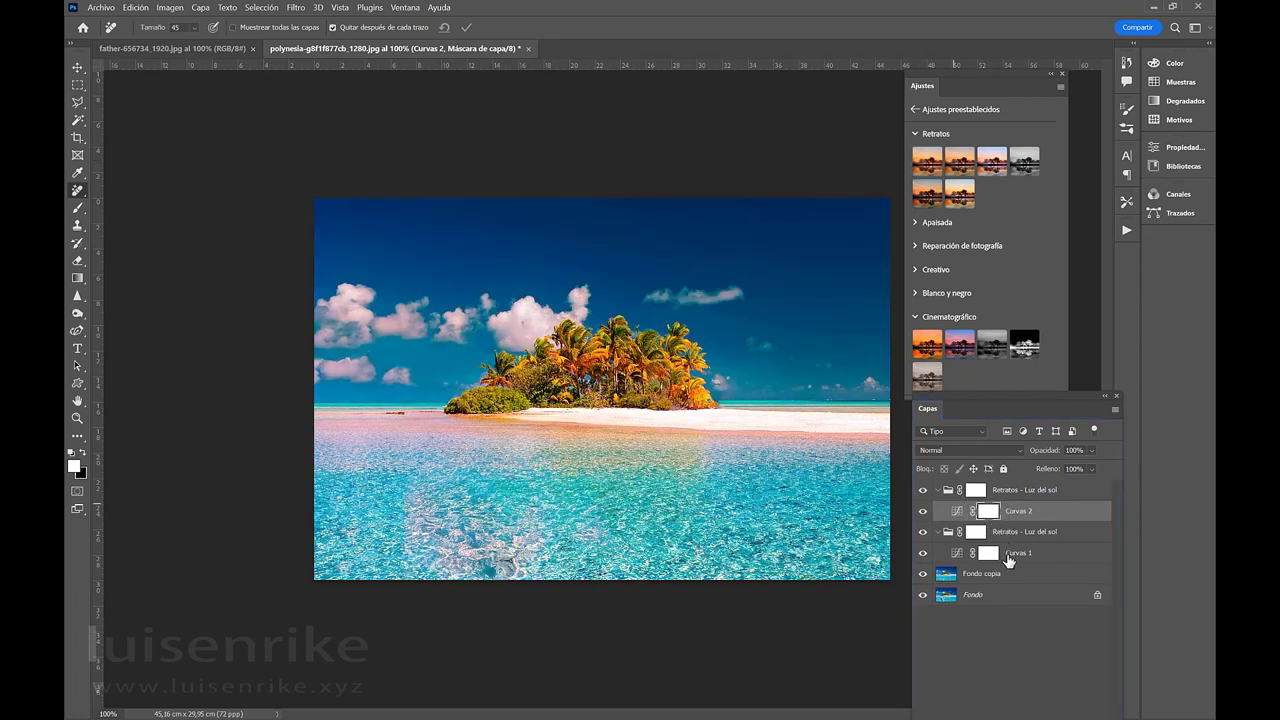
Compare the image with and without the upper Retratos - Luz del sol group, and remove both Luz del sol groups.
left_click(922, 491)
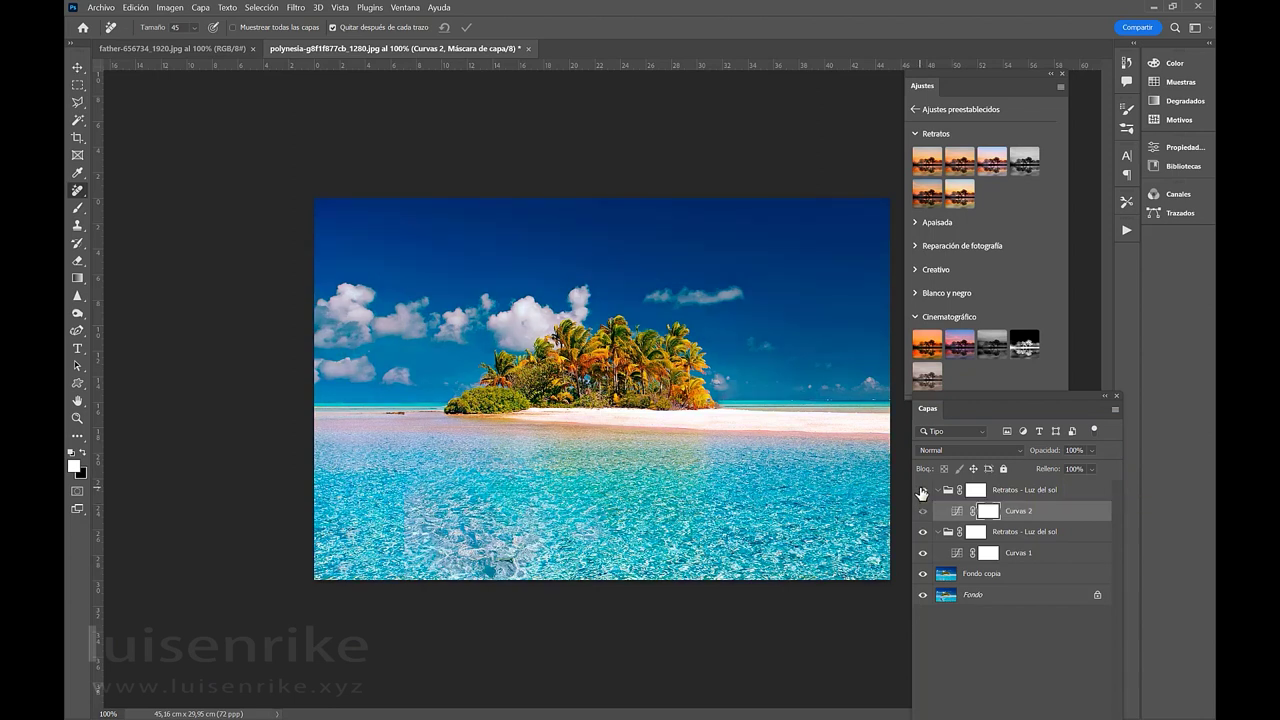
left_click(922, 491)
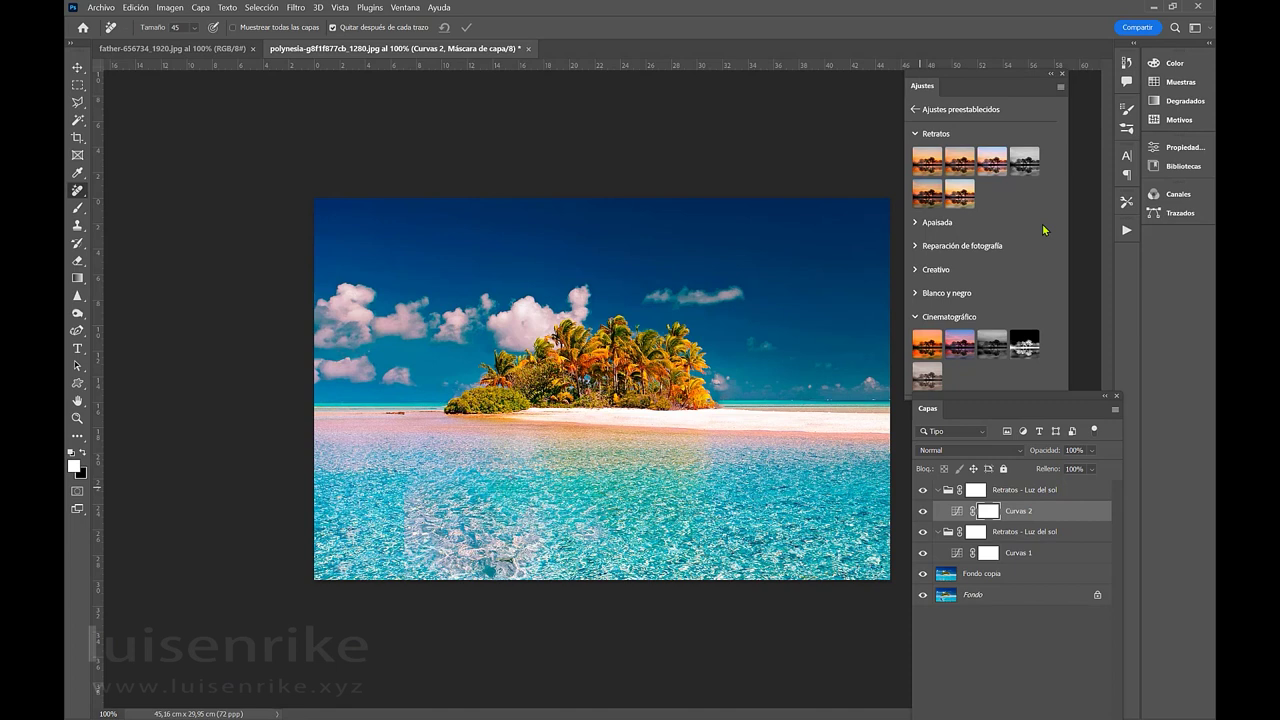
left_click(922, 491)
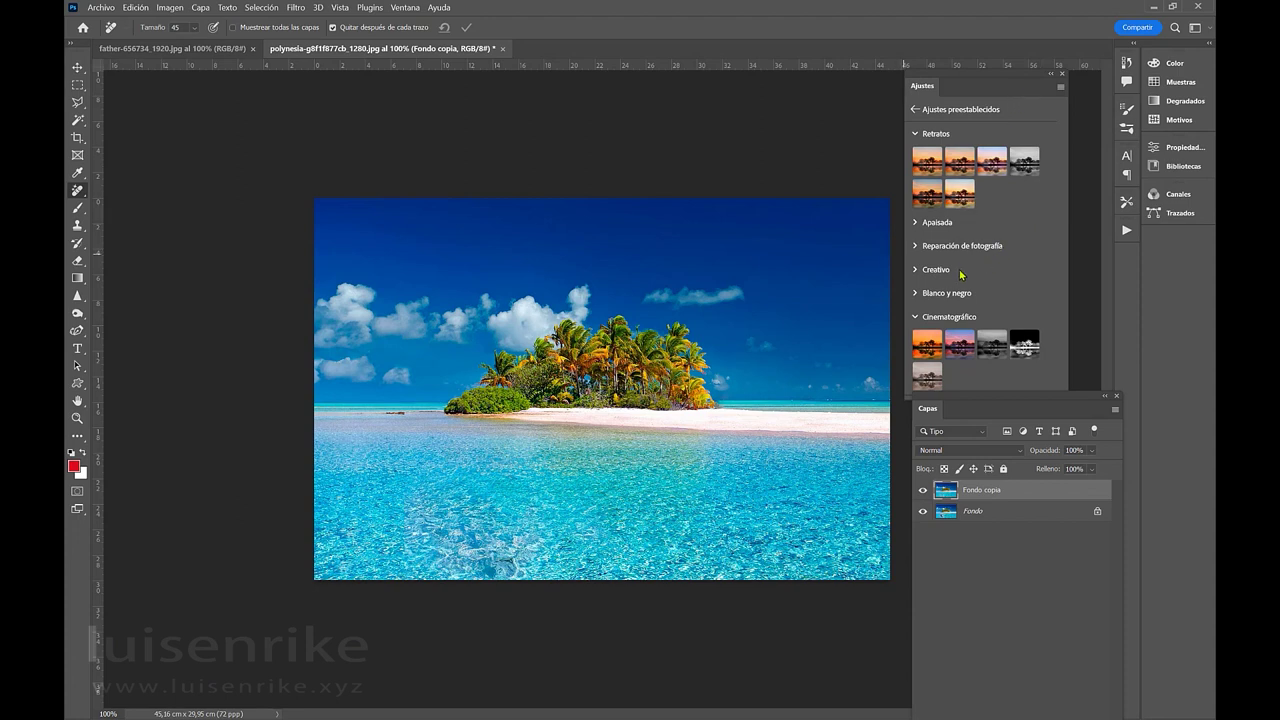
Try the creative adjustment preset Proceso cruzado above the Fondo copia layer and undo it.
left_click(914, 270)
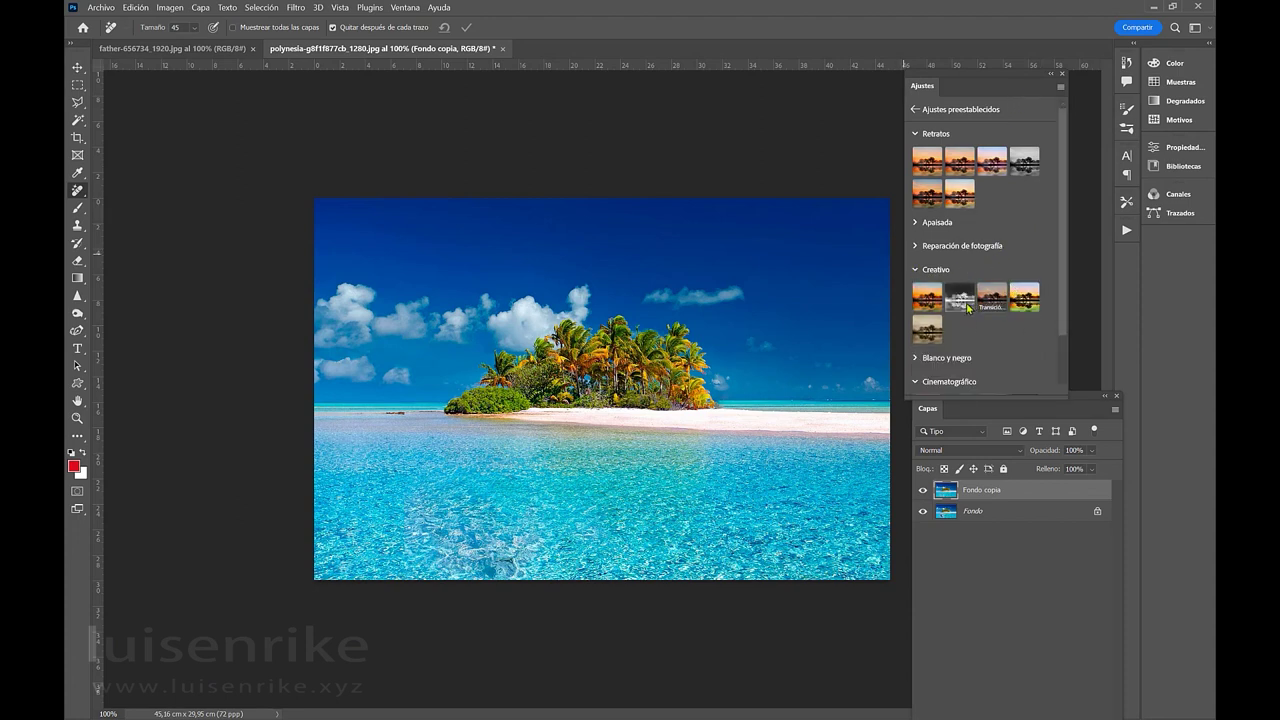
left_click(1029, 302)
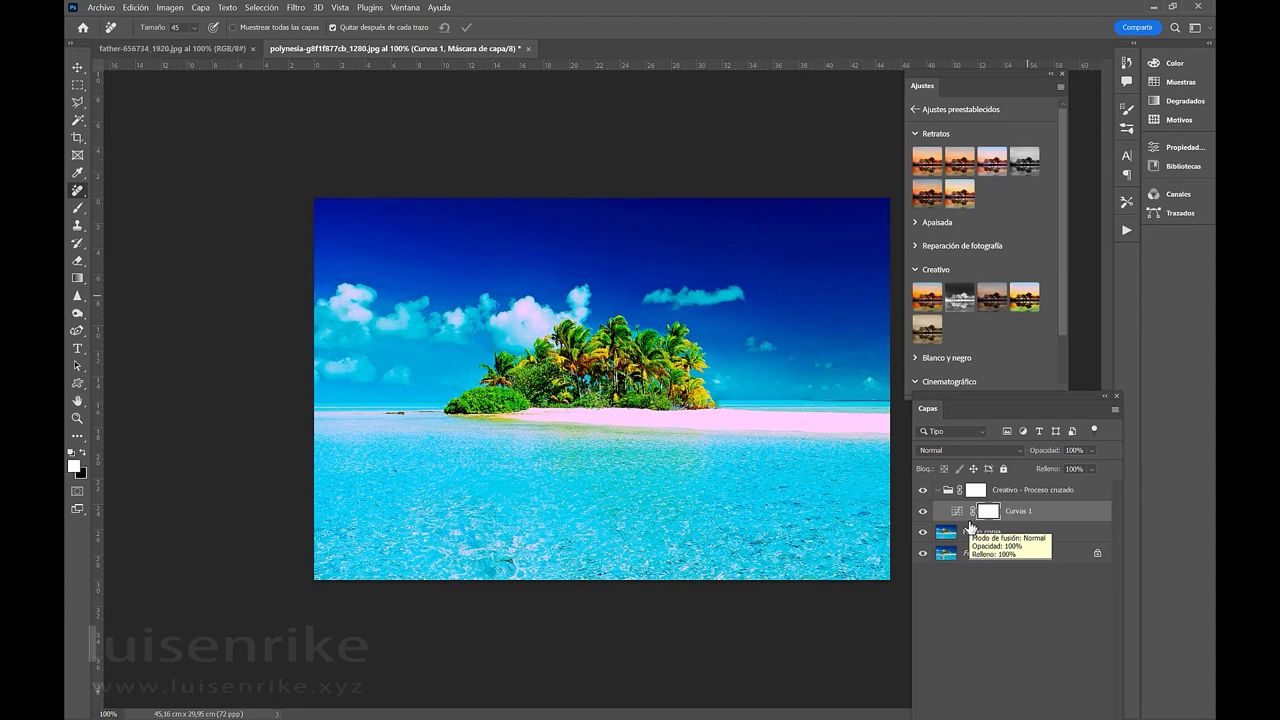
key("ctrl+z")
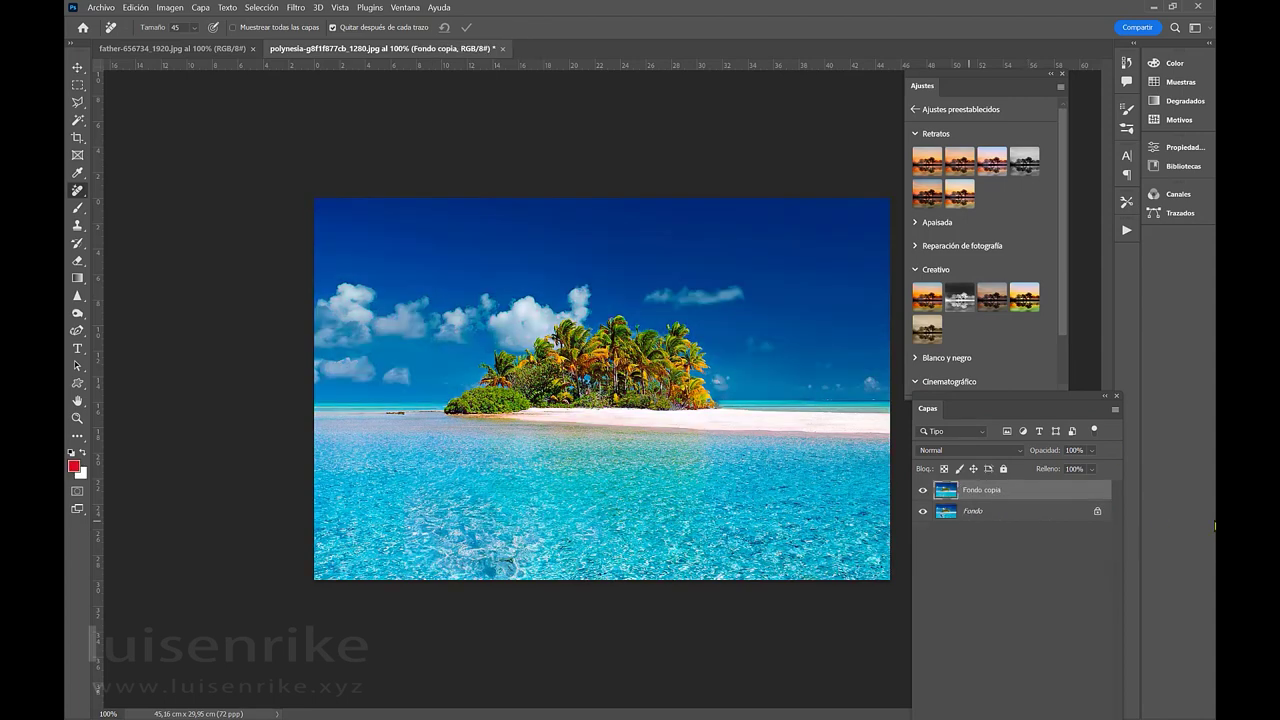
left_click(916, 271)
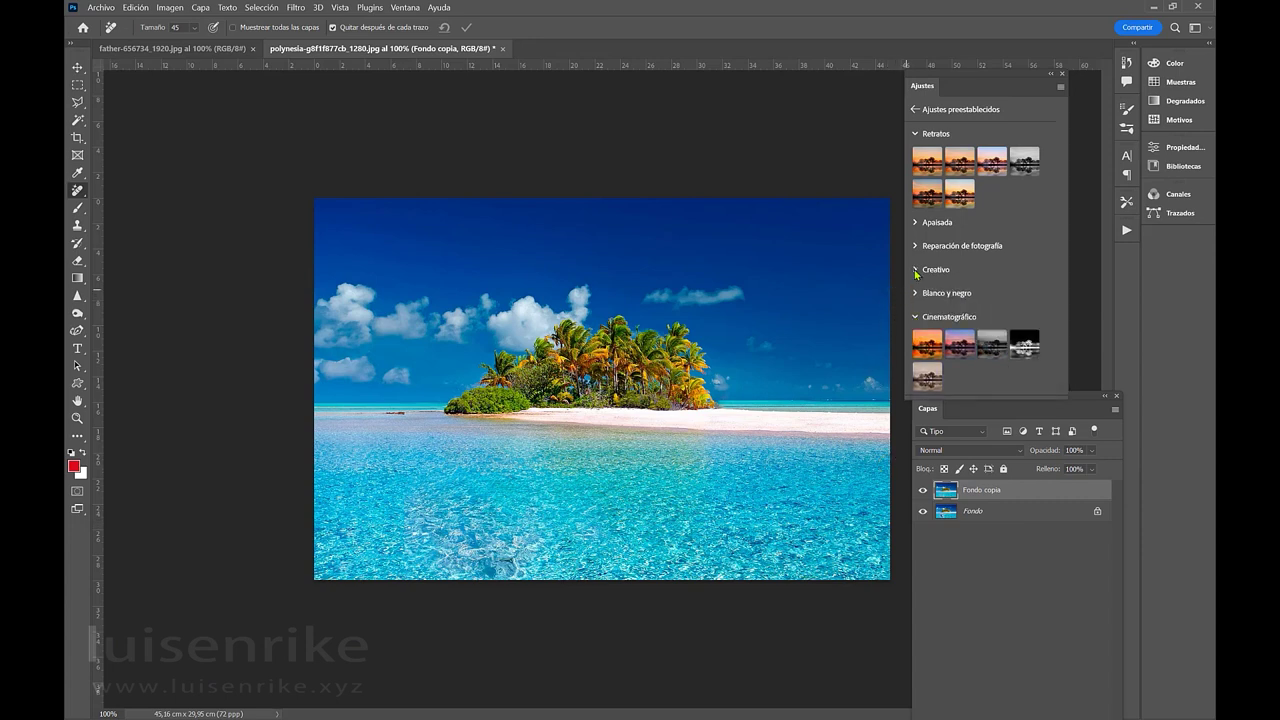
Look through the black-and-white presets and apply the cinematic preset Sepia suave above the Fondo copia layer.
left_click(915, 294)
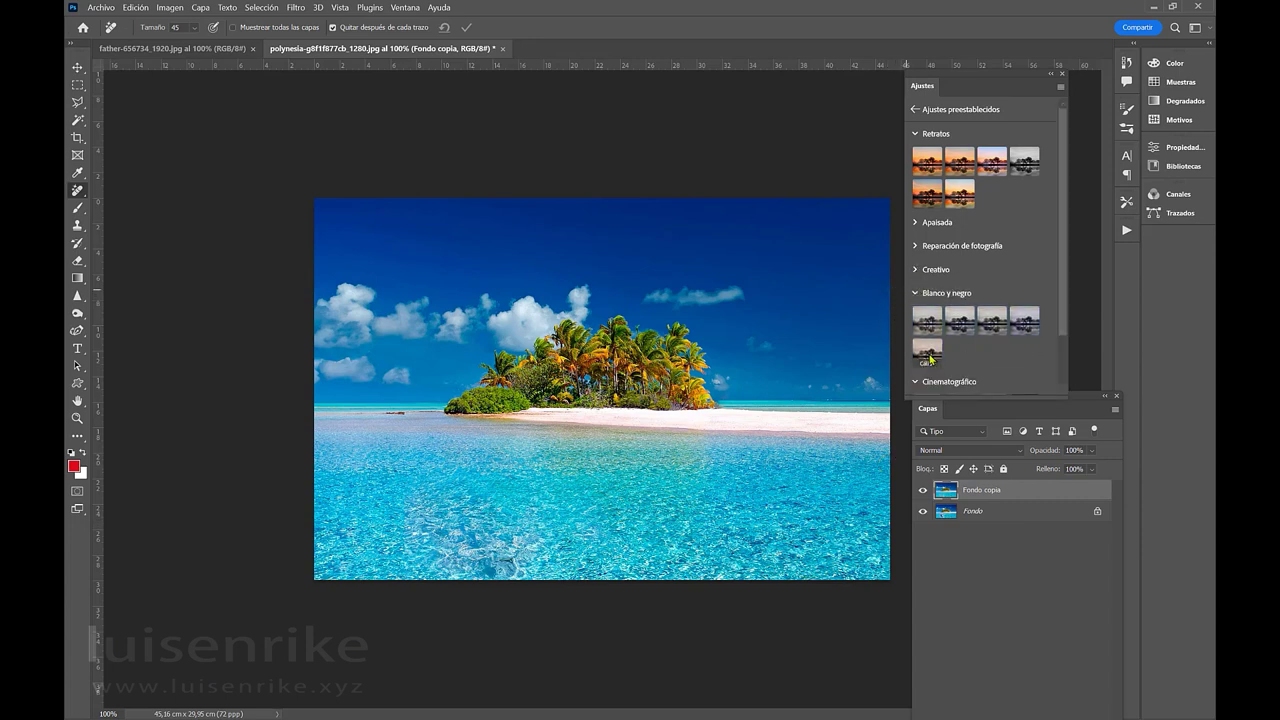
left_click(911, 297)
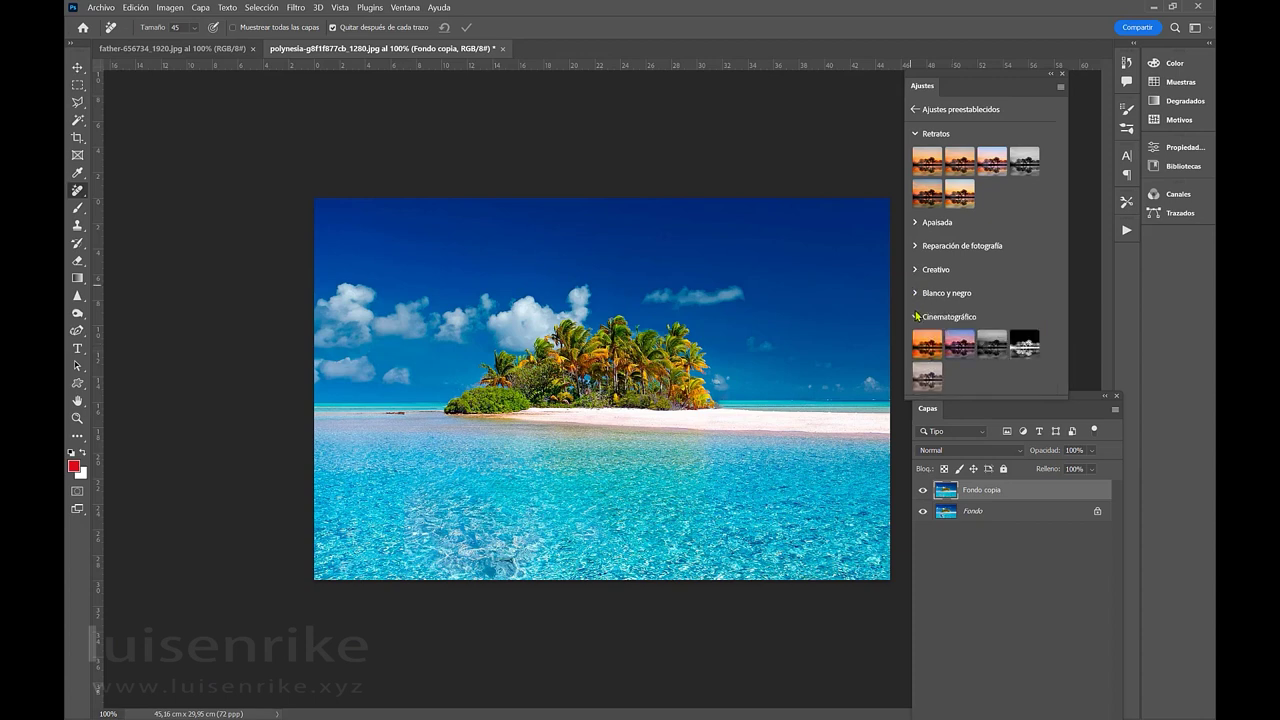
left_click(928, 378)
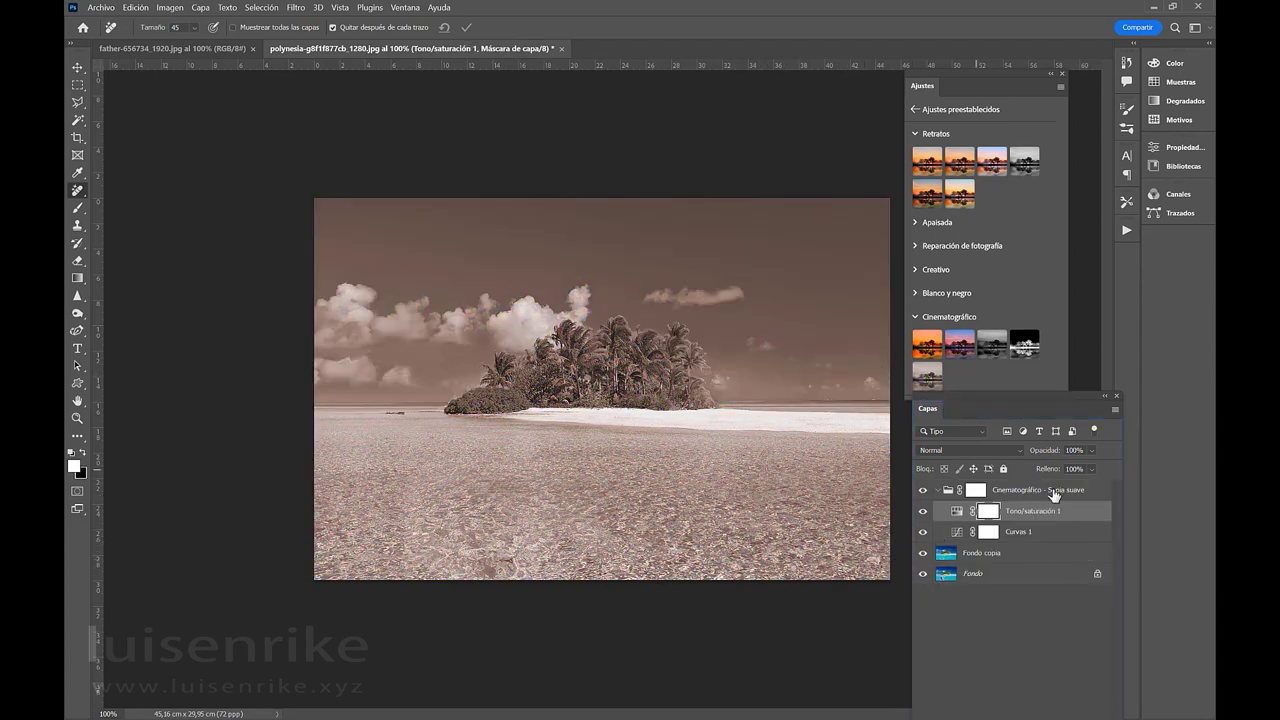
Inspect the sepia group's Curvas 1 settings, including the Rojo channel, and its Tono/saturación 1 settings.
double_click(957, 535)
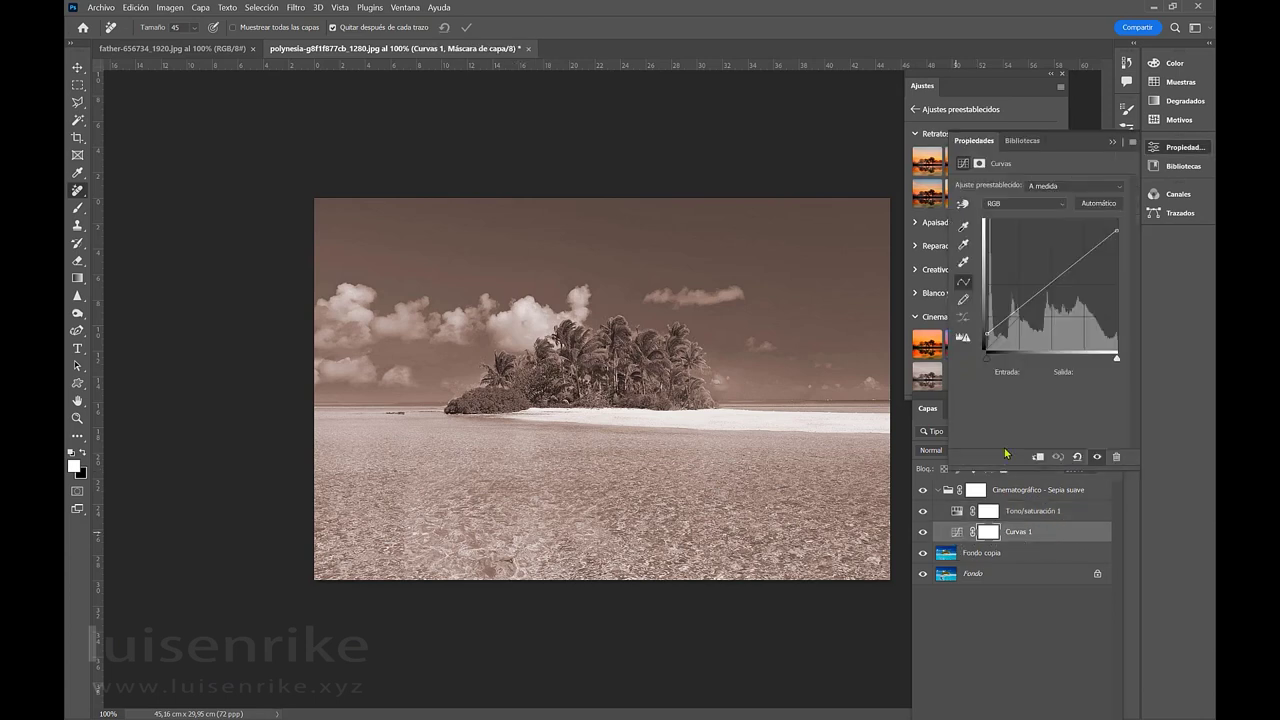
left_click(1051, 204)
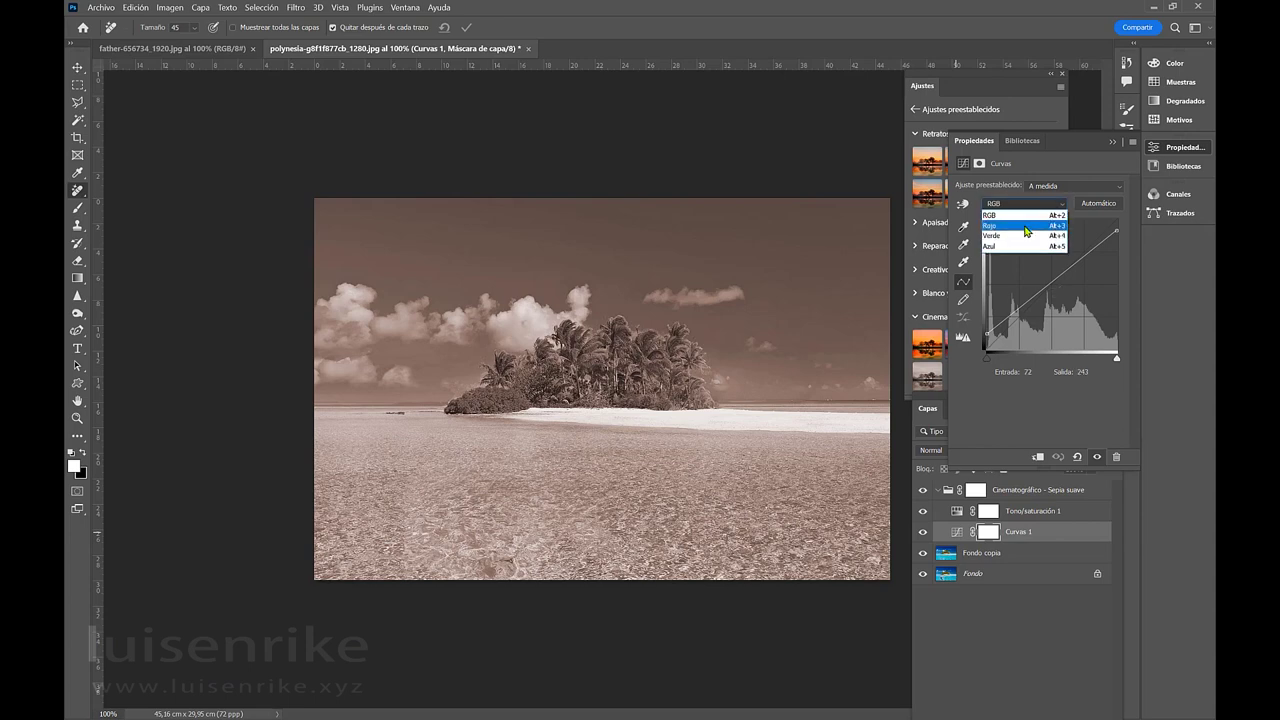
left_click(1028, 226)
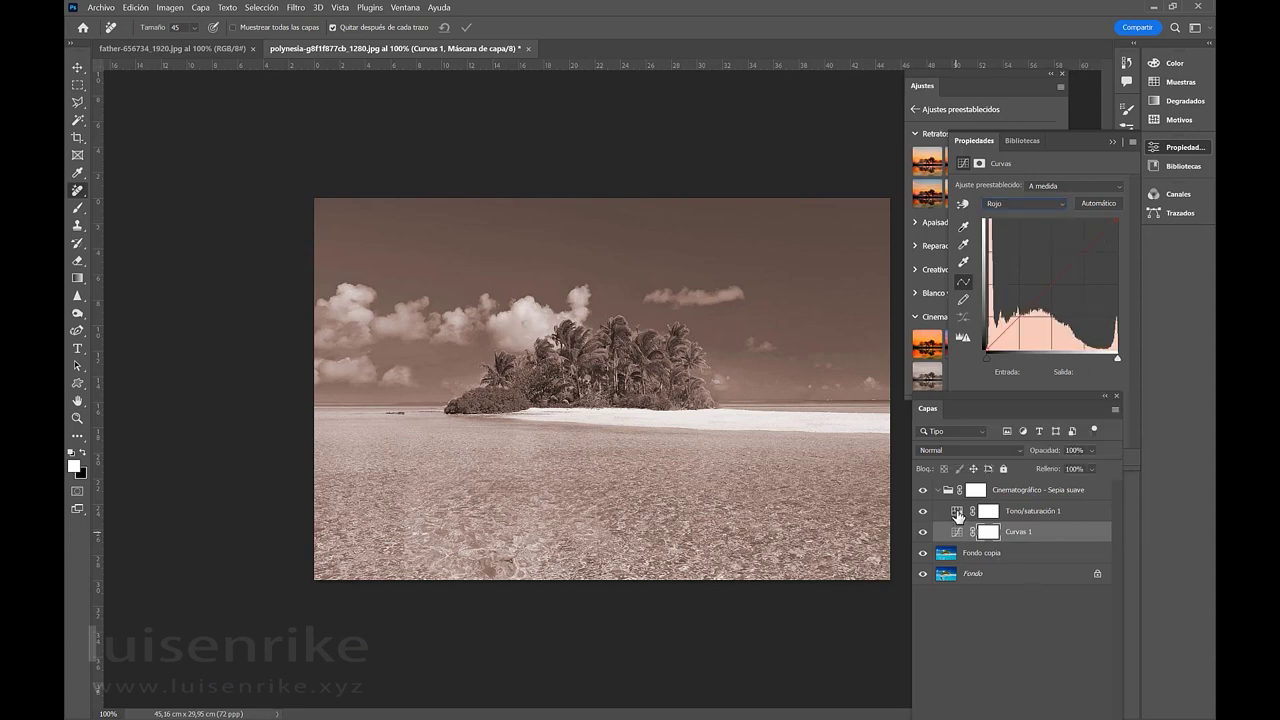
double_click(957, 513)
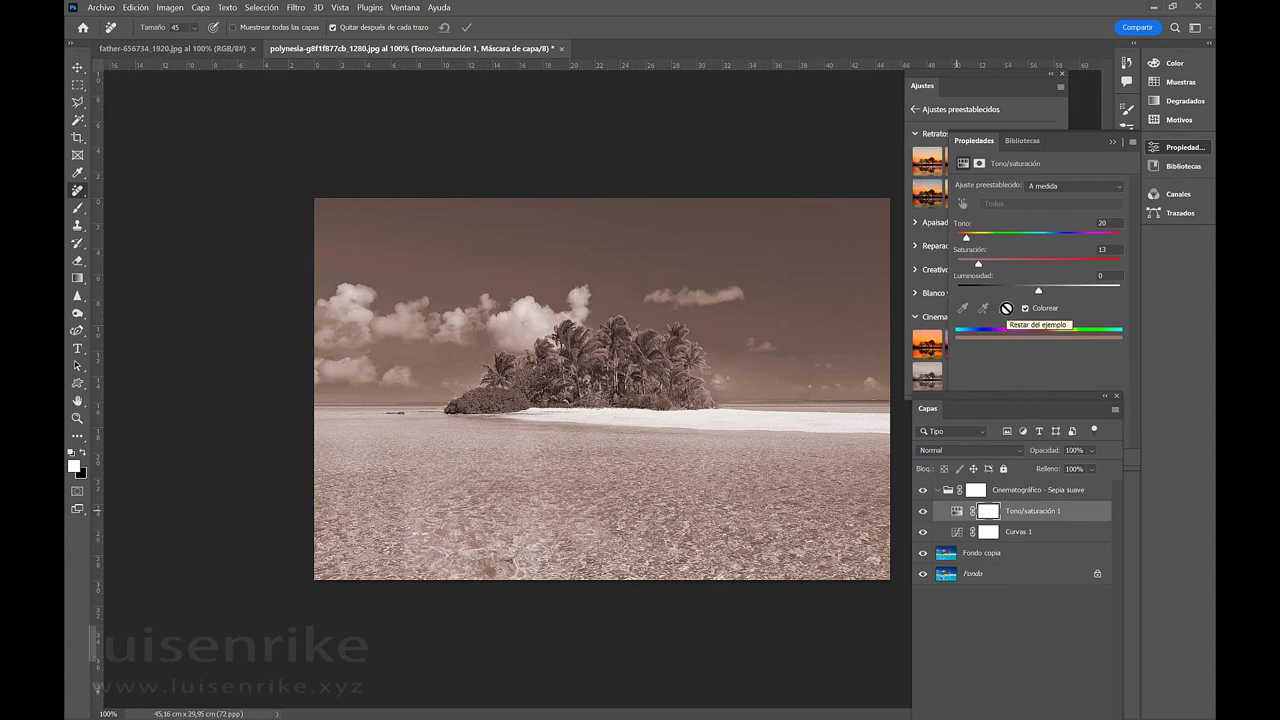
left_click(955, 93)
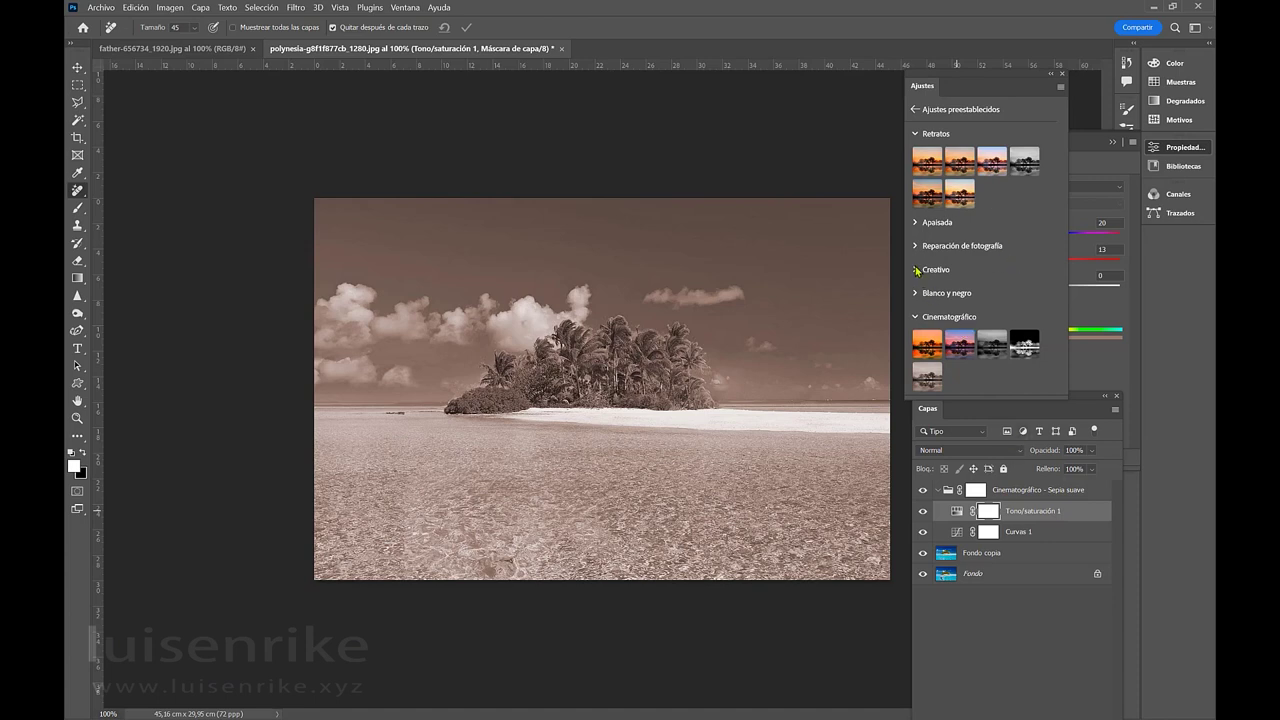
Delete the Cinematográfico - Sepia suave group together with its contents.
left_click(1042, 491)
right_click(1042, 491)
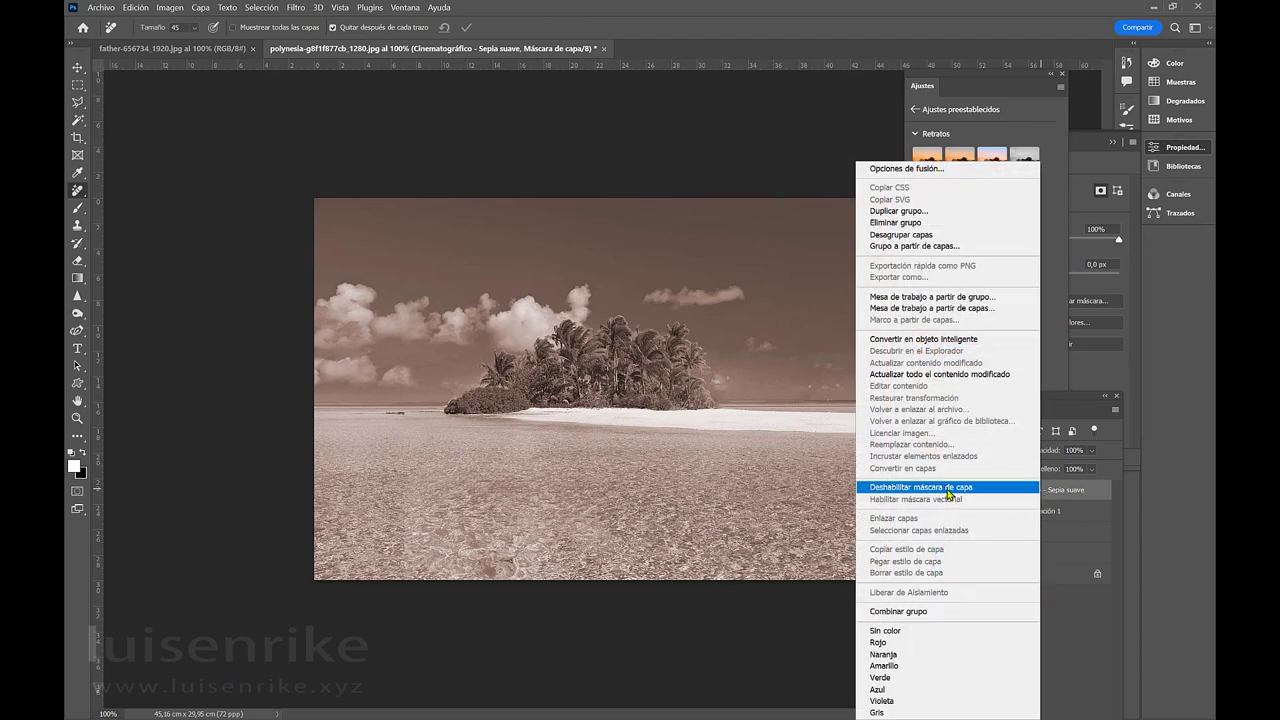
left_click(913, 224)
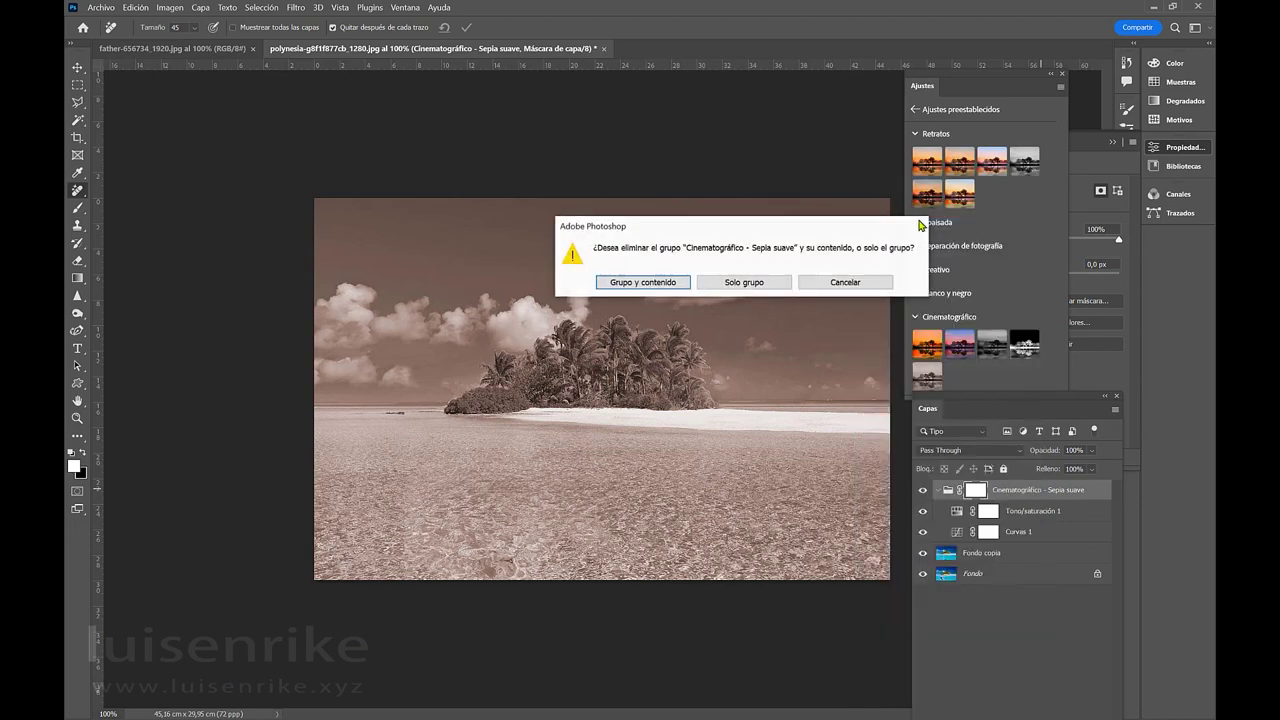
left_click(675, 283)
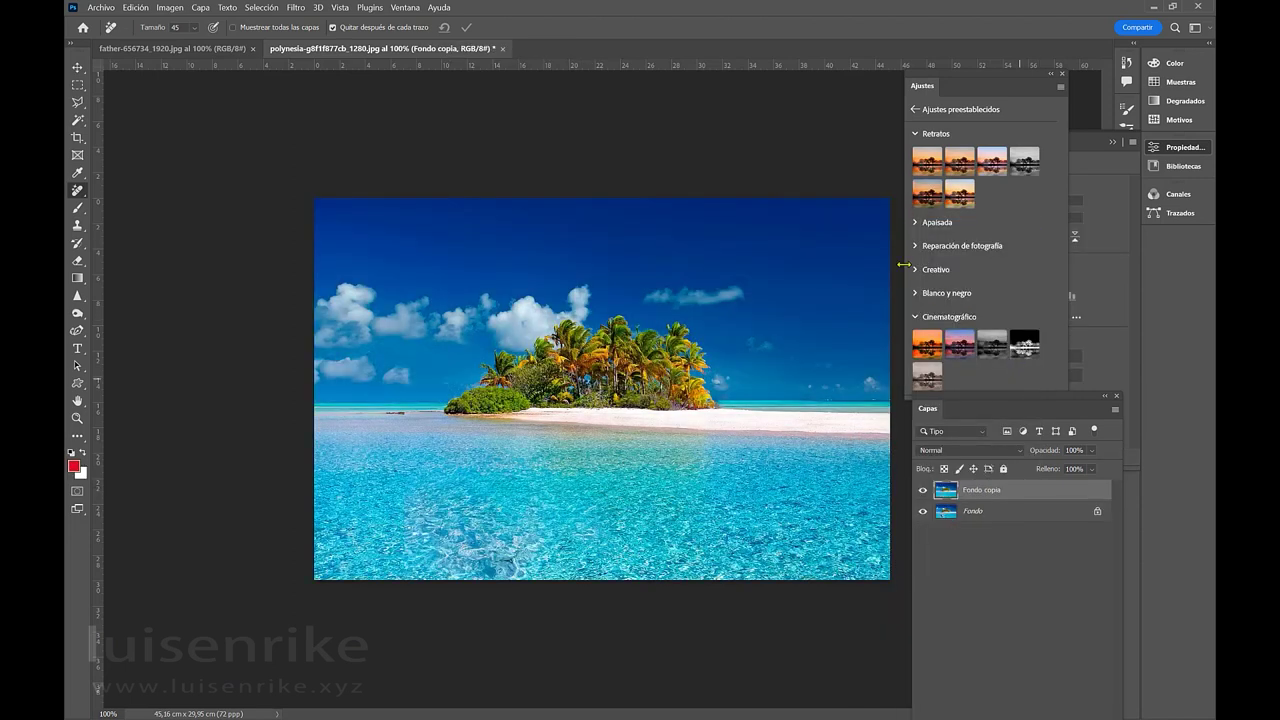
Apply the creative adjustment preset Transición oscura above the Fondo copia layer.
left_click(916, 269)
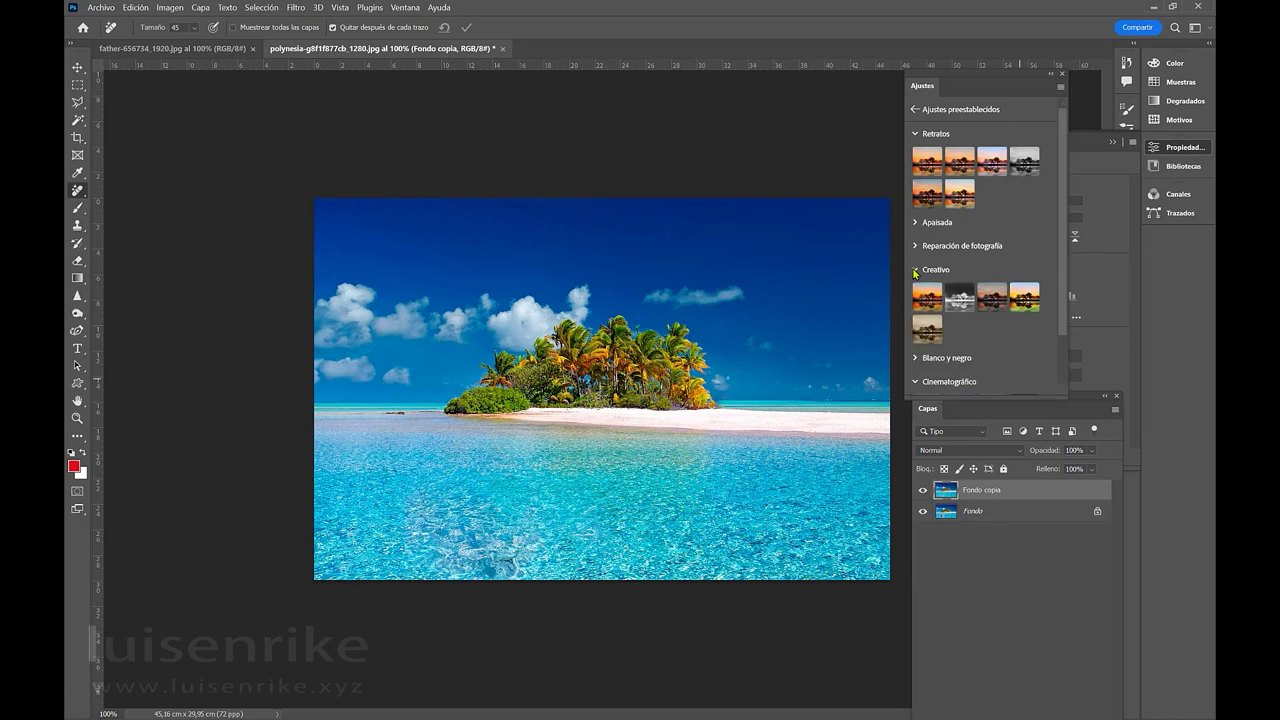
left_click(991, 308)
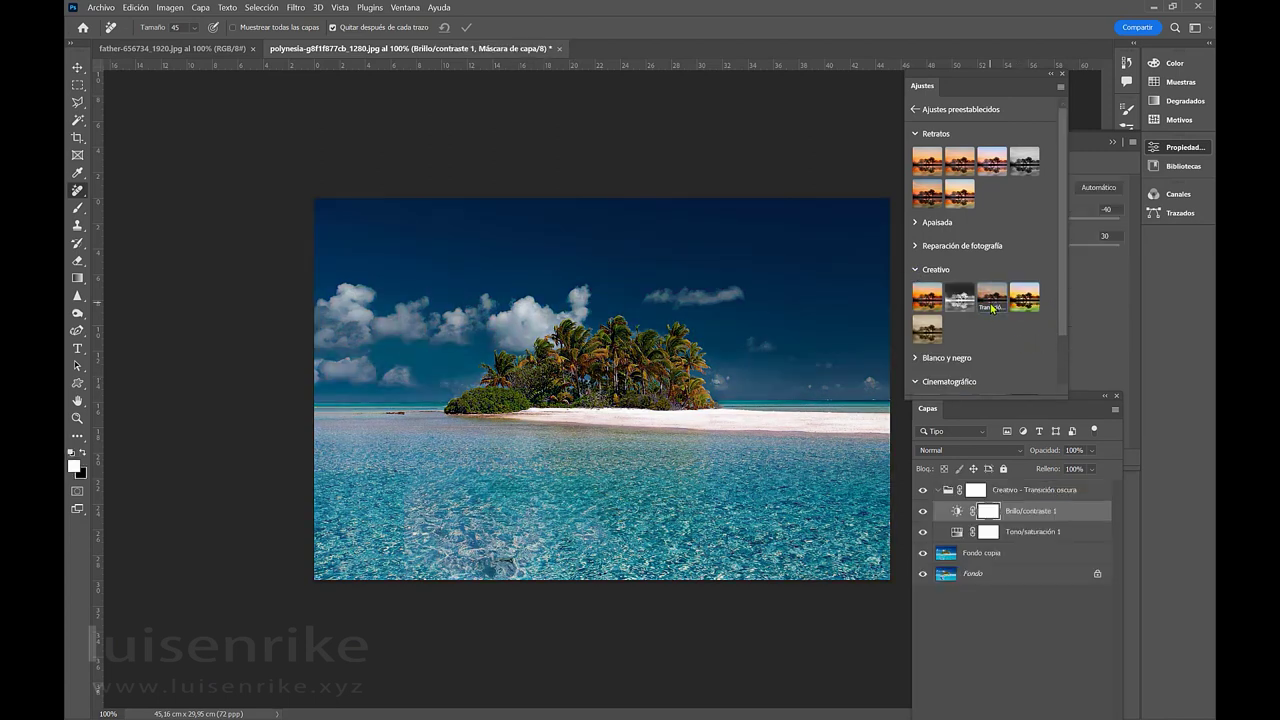